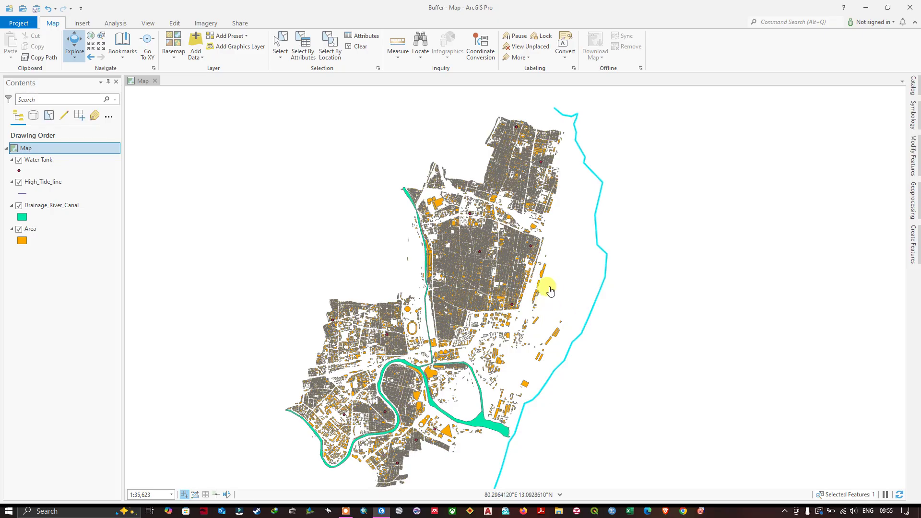
Search the Geoprocessing pane for 'Multiple Ring Buffer' and open that tool
scroll(550, 292, "down", 2)
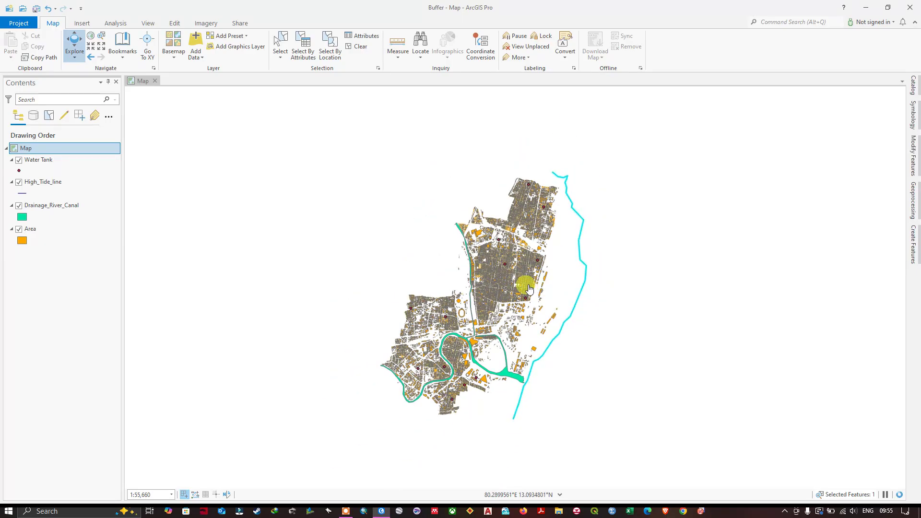
scroll(529, 290, "up", 2)
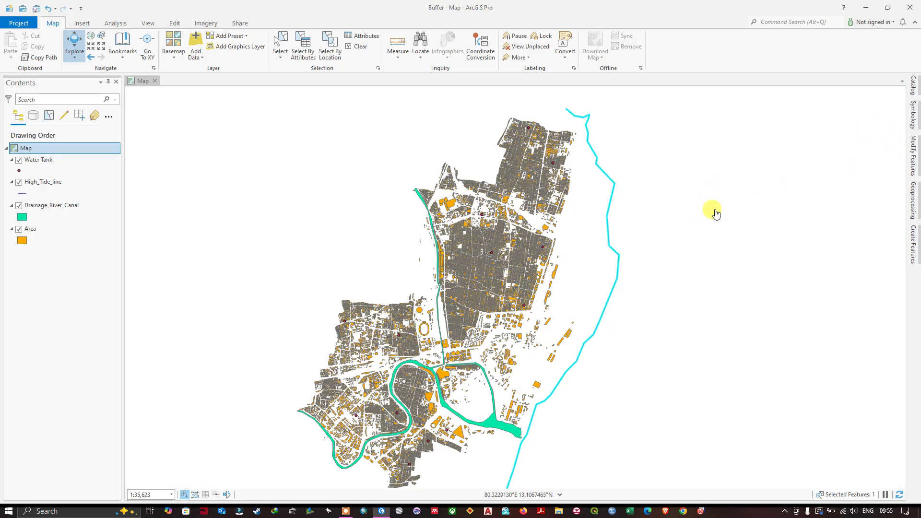
left_click(148, 22)
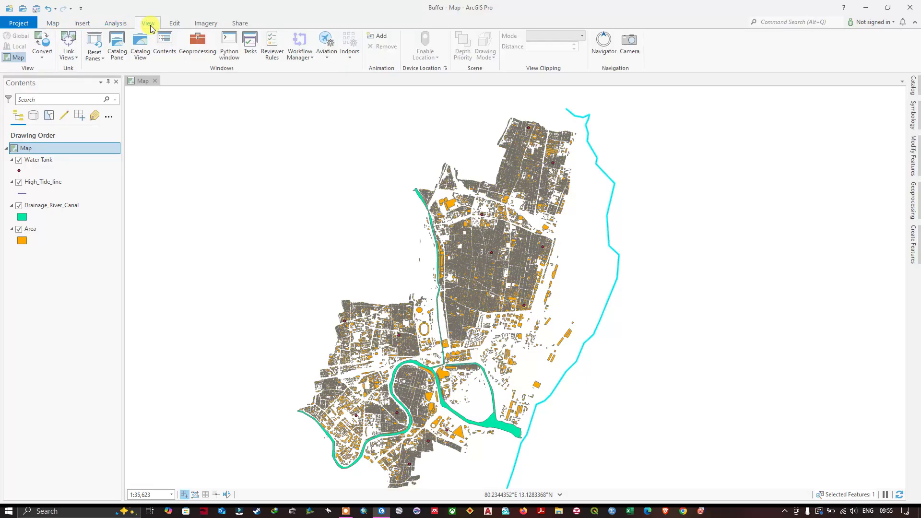
left_click(198, 53)
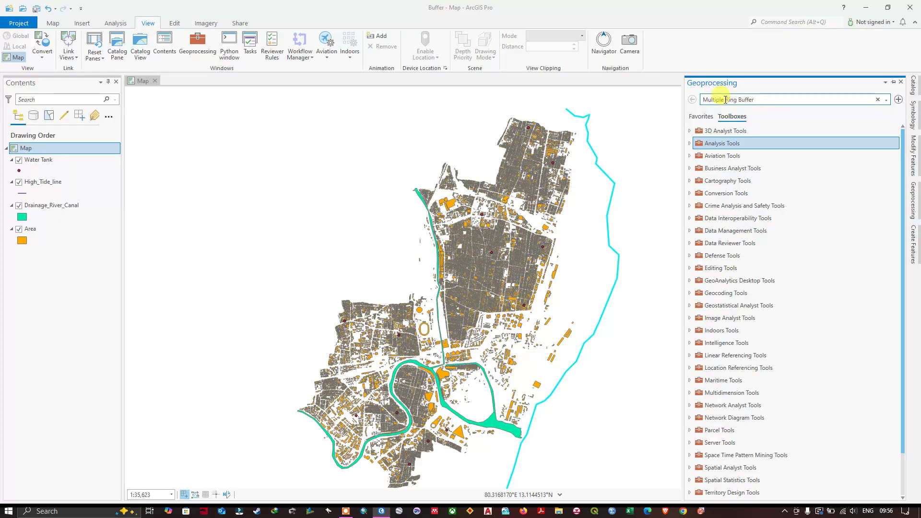
key("Return")
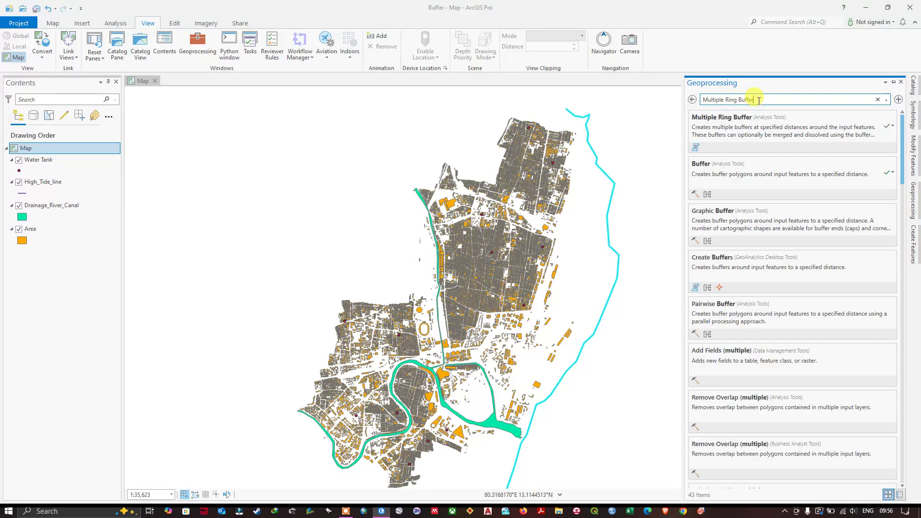
left_click(736, 118)
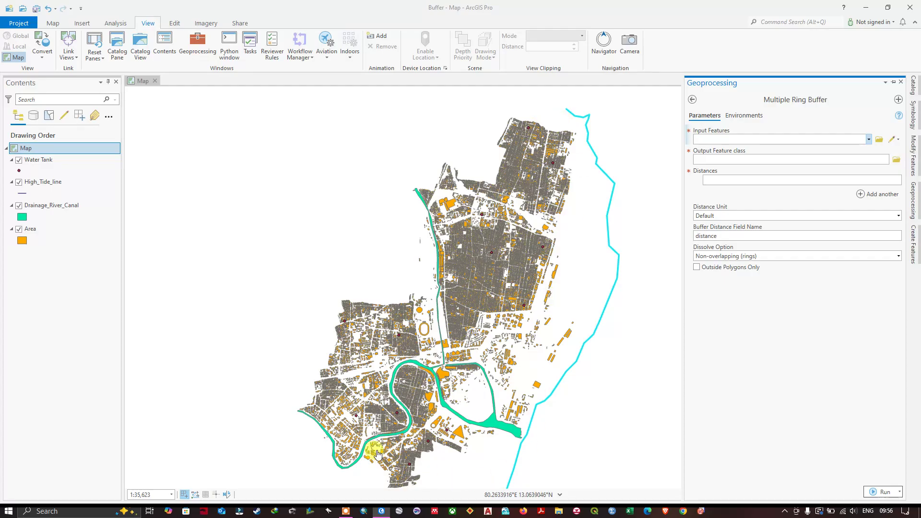
Hide the Area layer and select the Water Tank, High_Tide_line and Drainage_River_Canal layers in turn
left_click(19, 228)
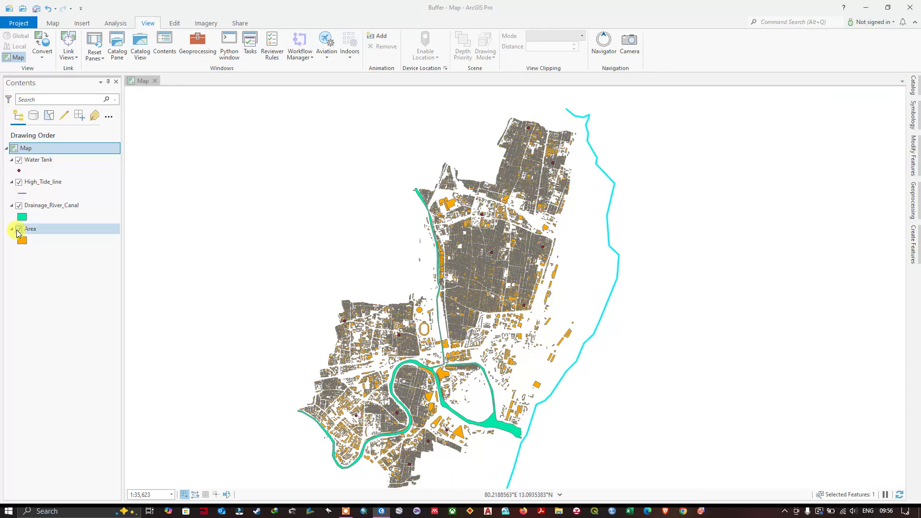
left_click(49, 162)
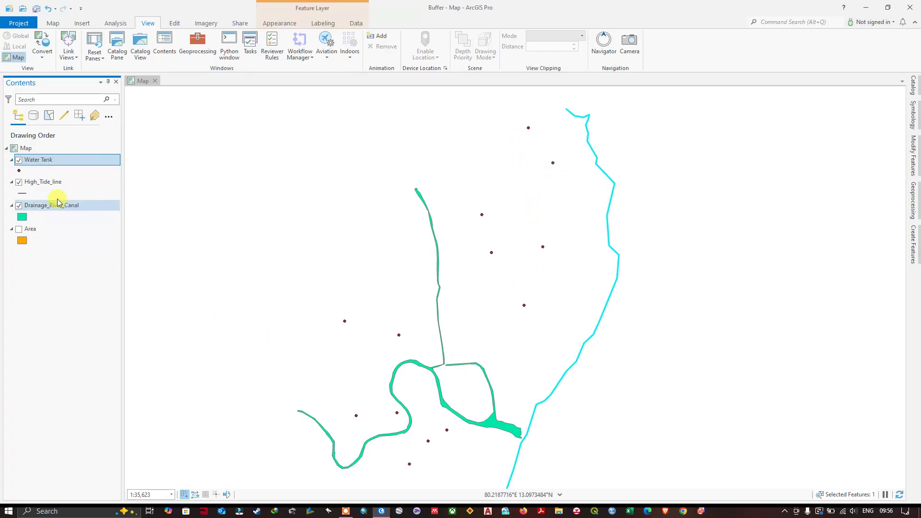
left_click(36, 183)
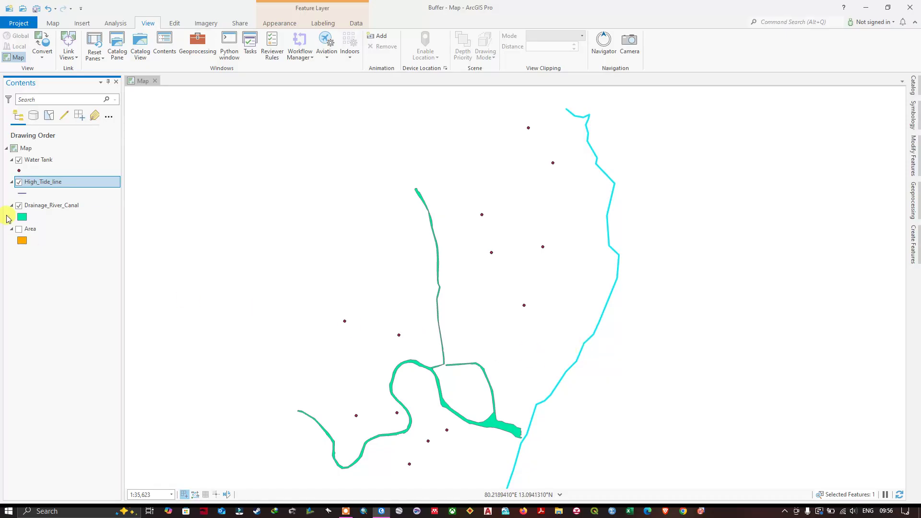
left_click(52, 206)
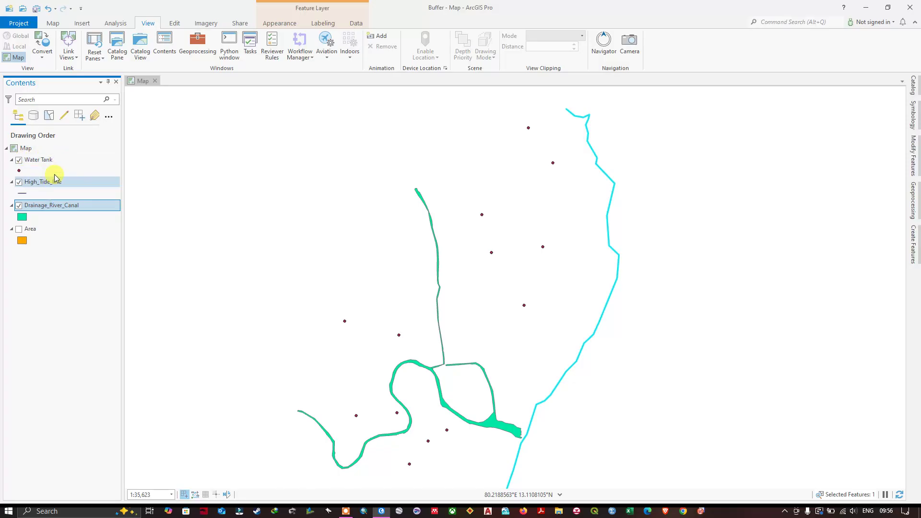
left_click(69, 161)
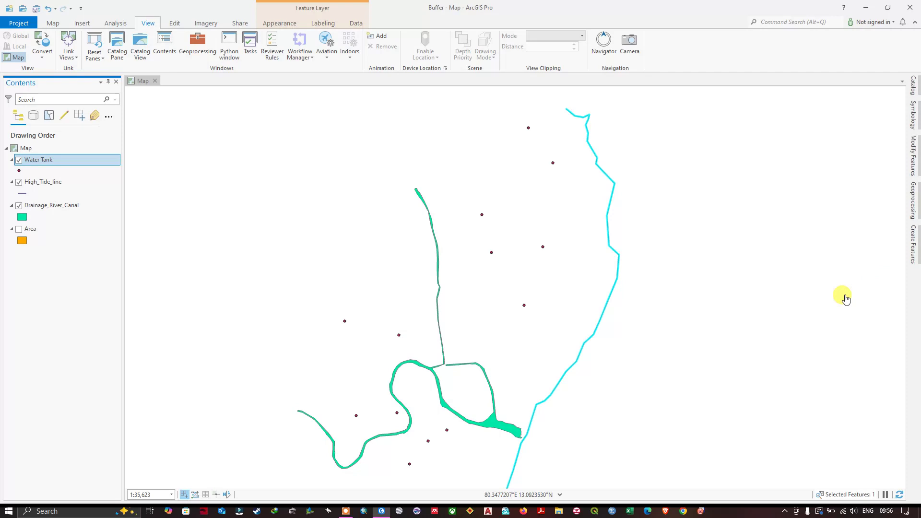
Reopen the Multiple Ring Buffer tool and set Input Features to Water Tank
left_click(911, 197)
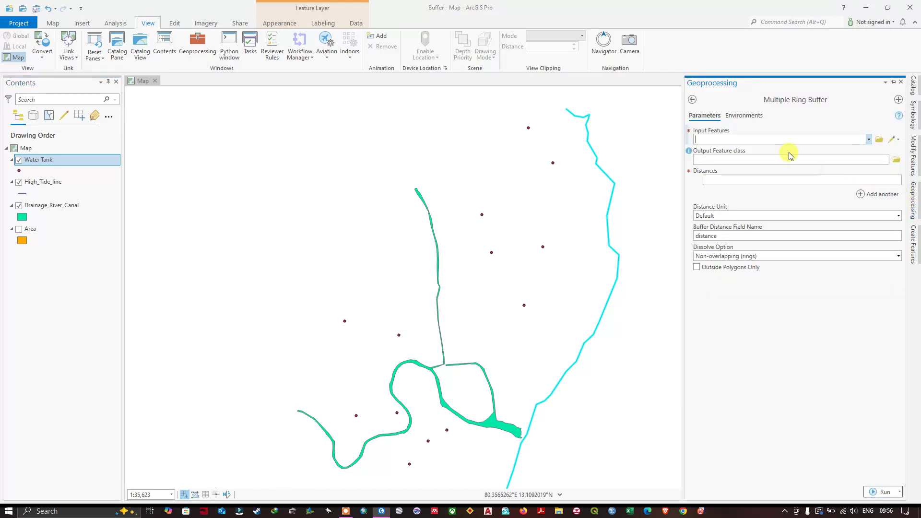
left_click(869, 140)
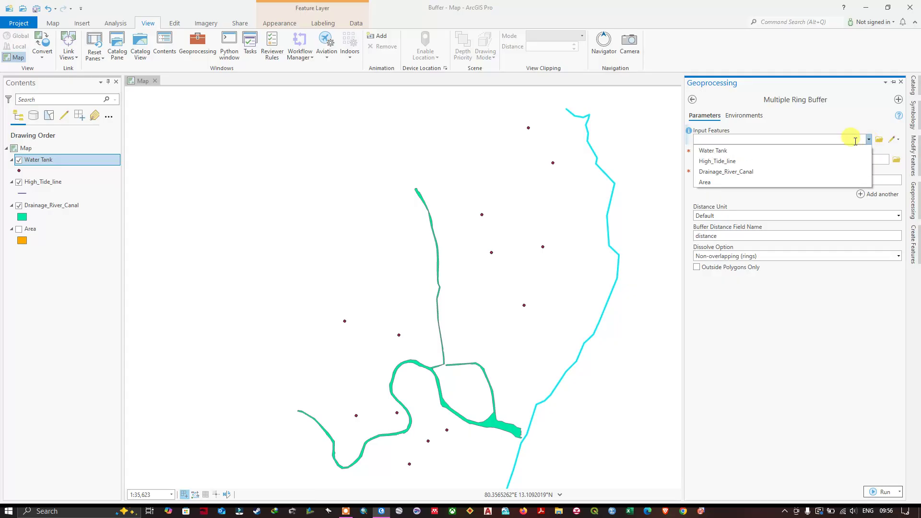
left_click(743, 150)
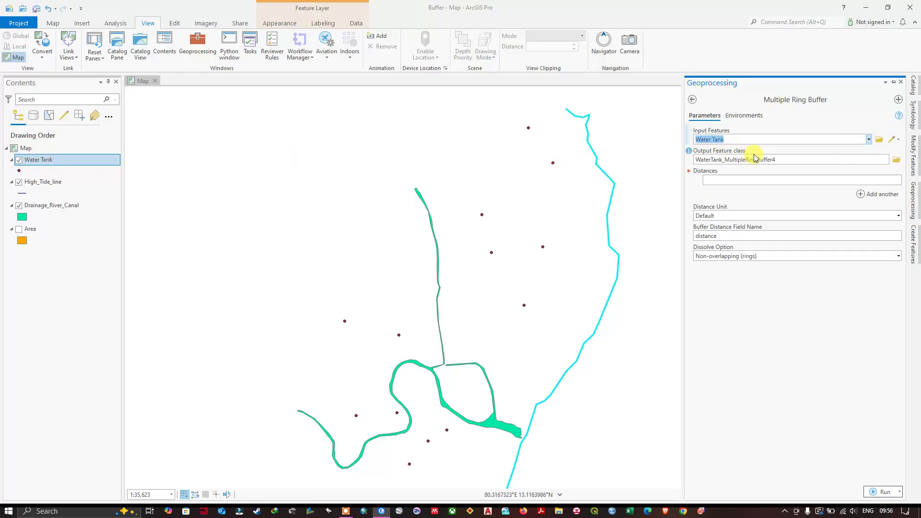
Save the output as Water_Tank_MRB.shp in the Multiple Ring Buffer folder
left_click(896, 161)
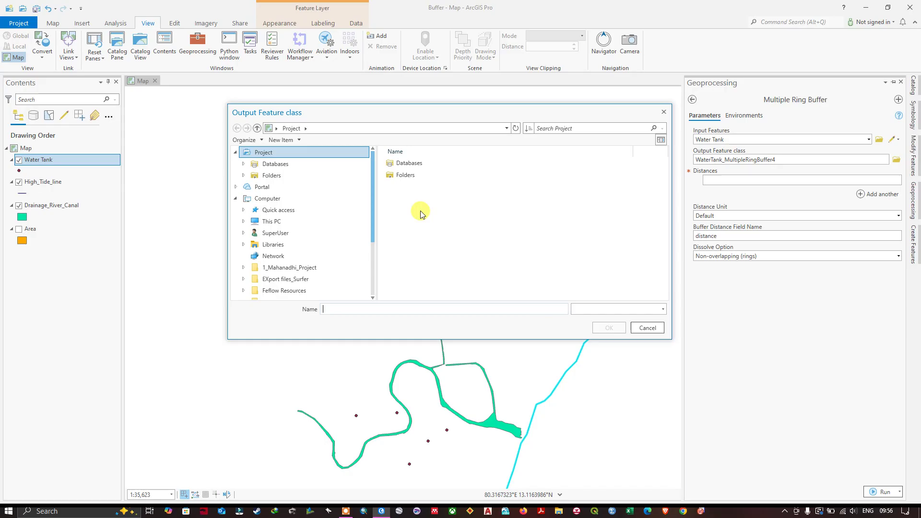
double_click(425, 165)
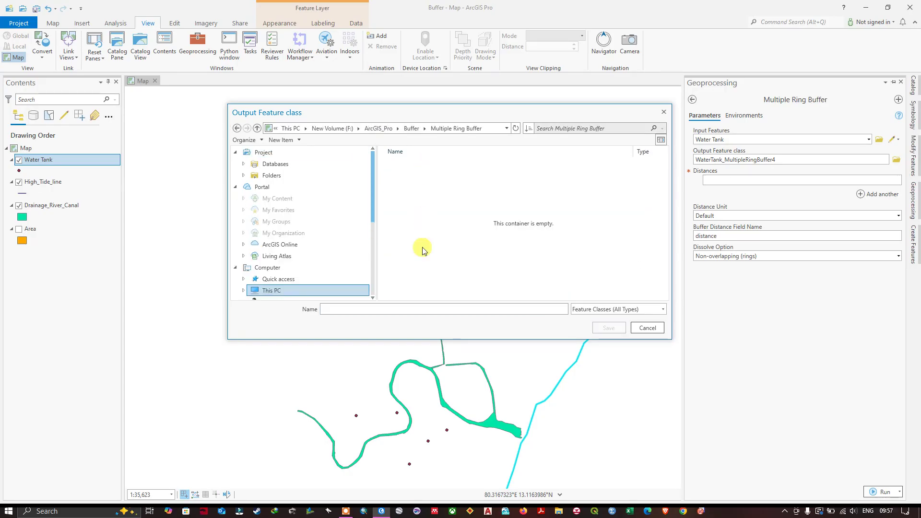
left_click(394, 311)
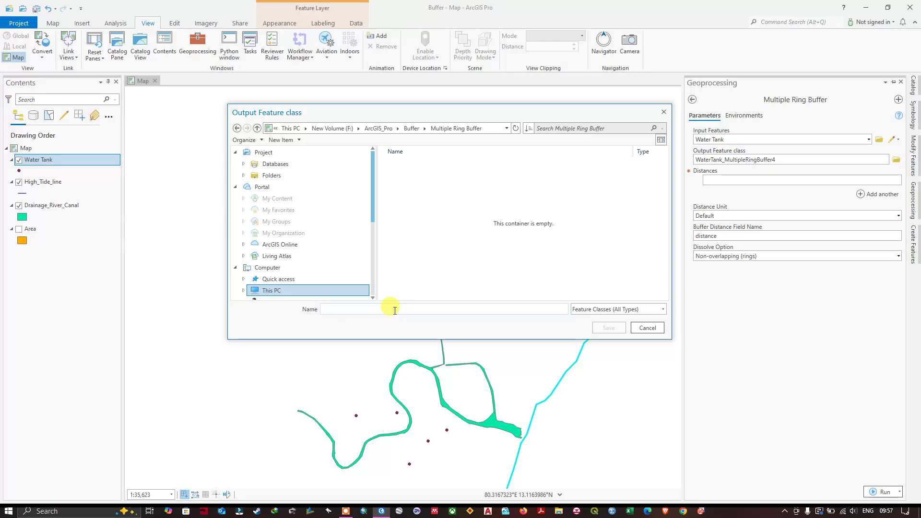
type("Water_T")
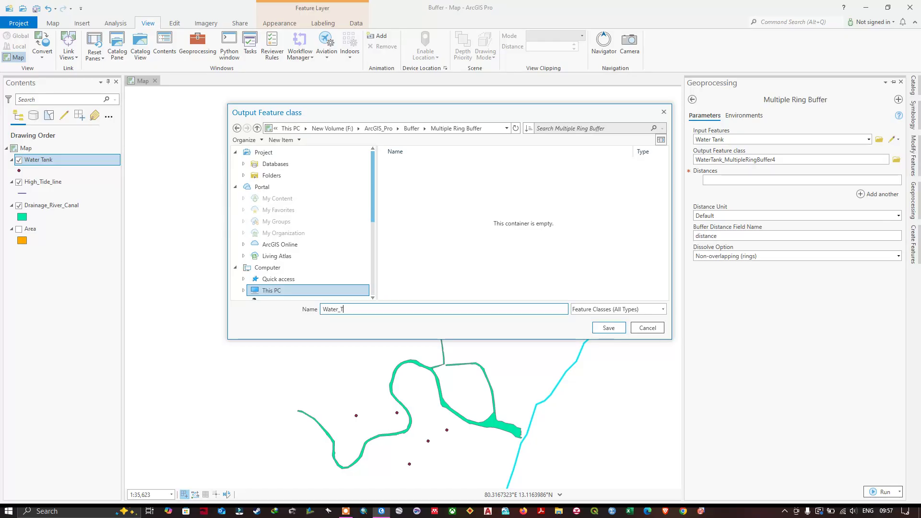
type("ank_MRB")
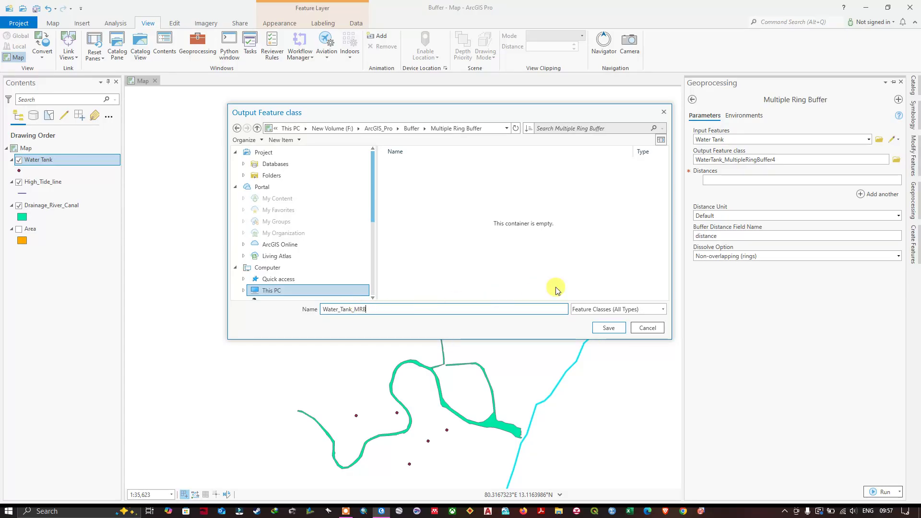
left_click(608, 330)
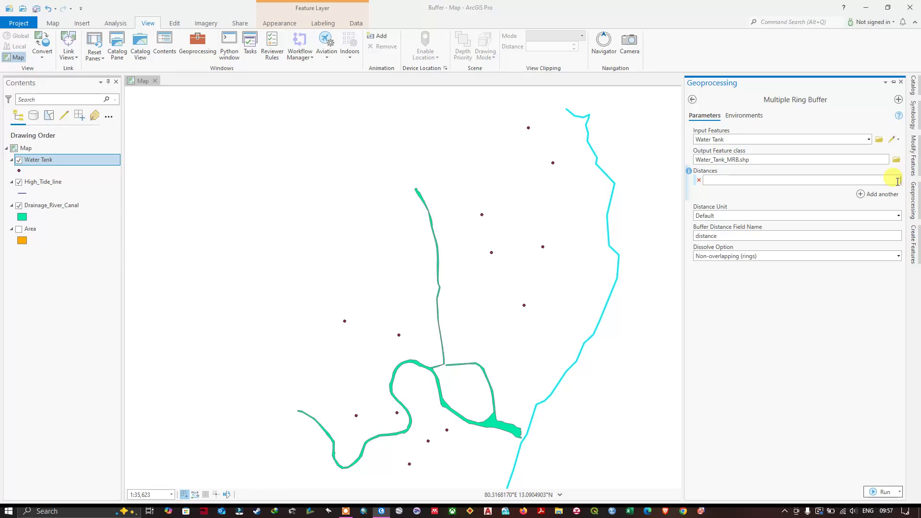
Enter ring distances of 100, 300 and 500 with Meters as the distance unit
scroll(480, 217, "up", 3)
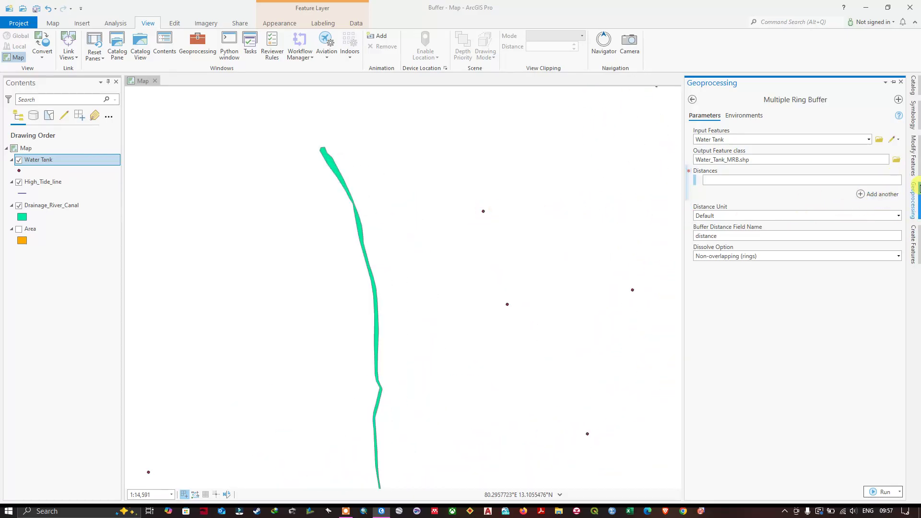
left_click(891, 181)
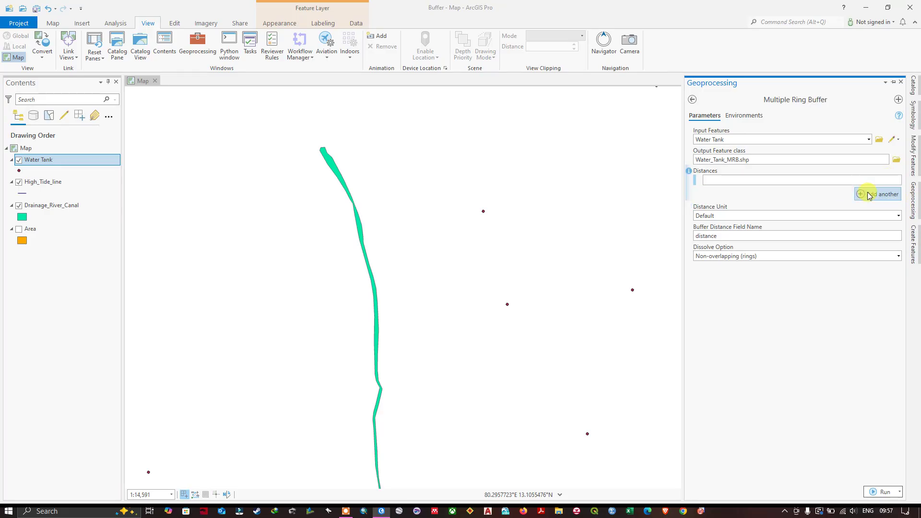
left_click(898, 217)
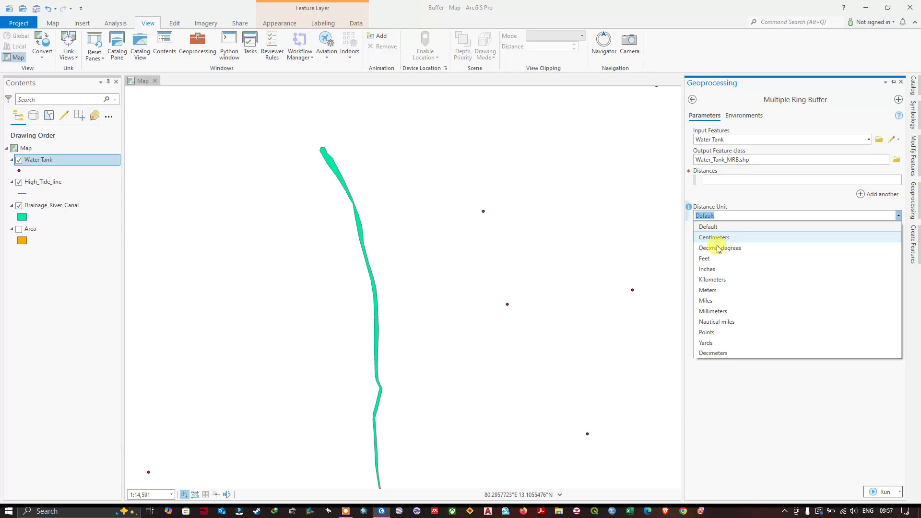
left_click(713, 290)
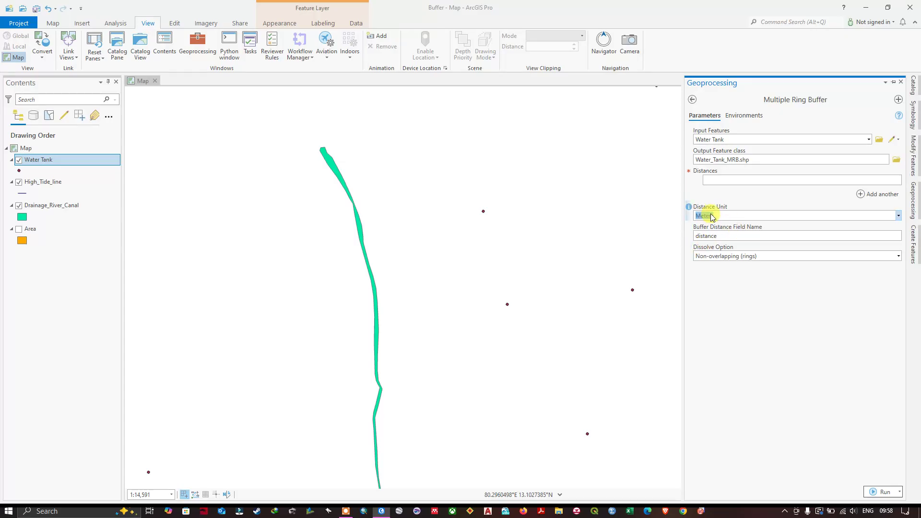
left_click(819, 182)
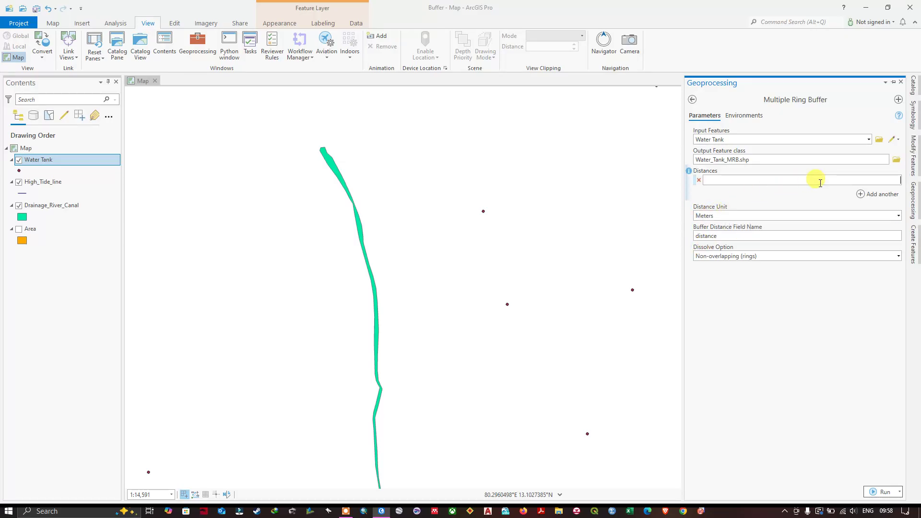
left_click(860, 181)
type("100")
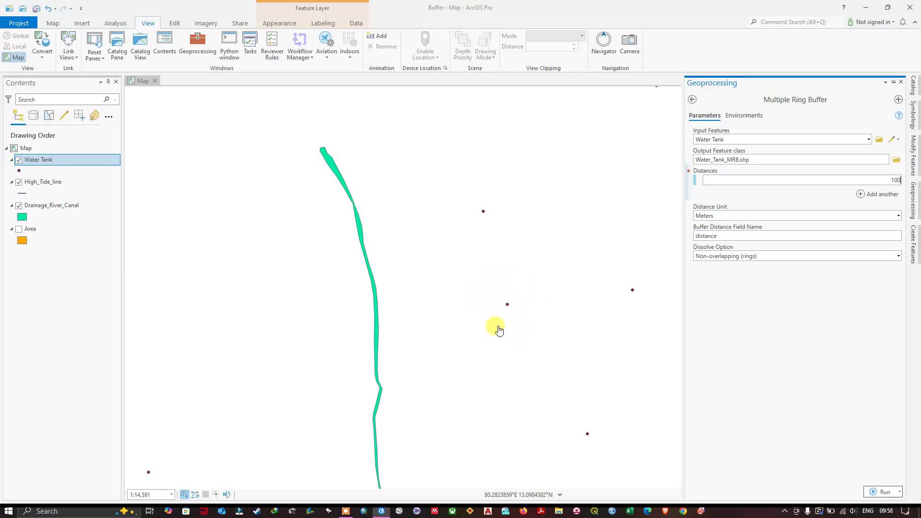
left_click(874, 199)
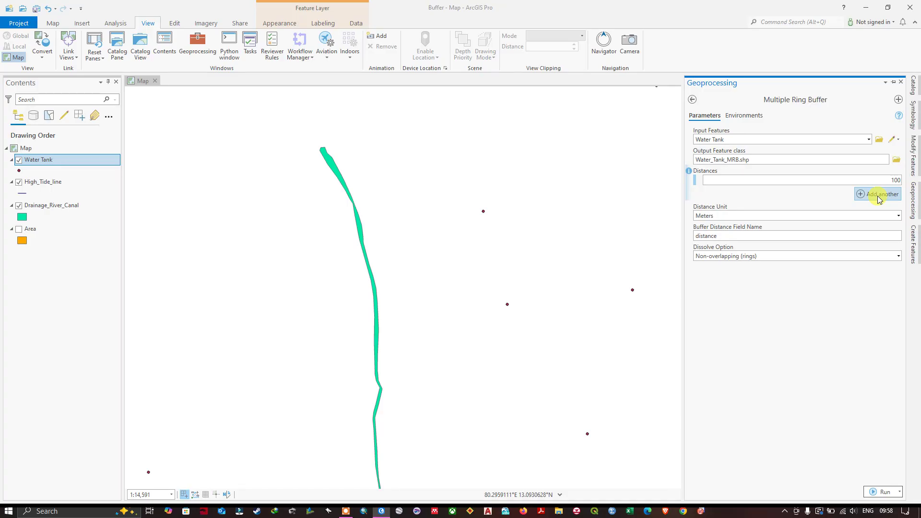
left_click(879, 198)
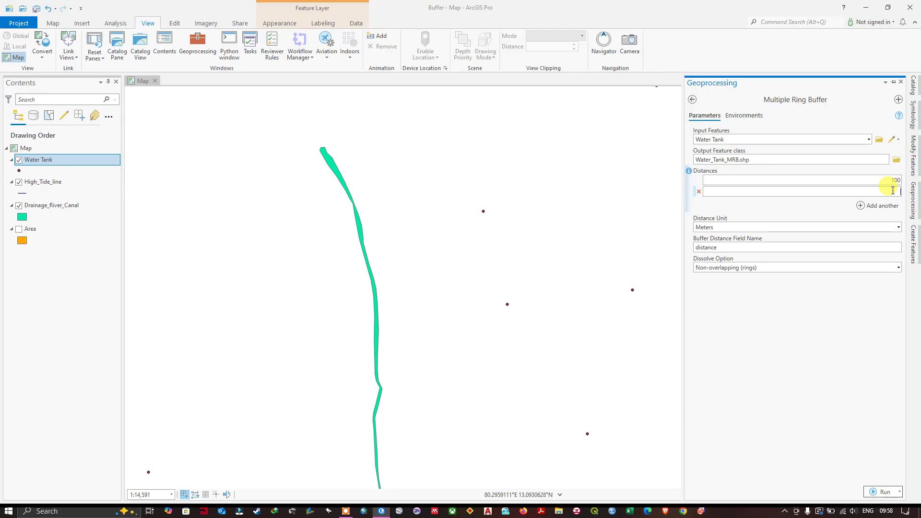
left_click(839, 237)
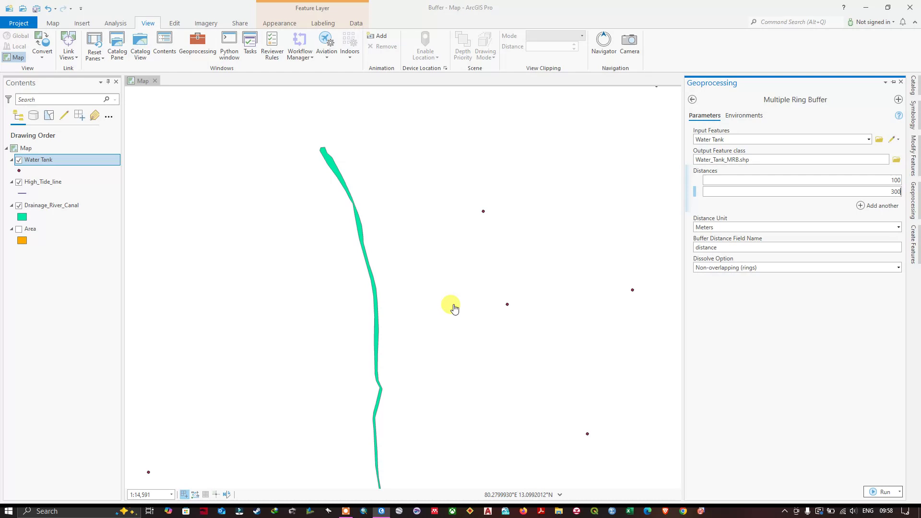
left_click(870, 208)
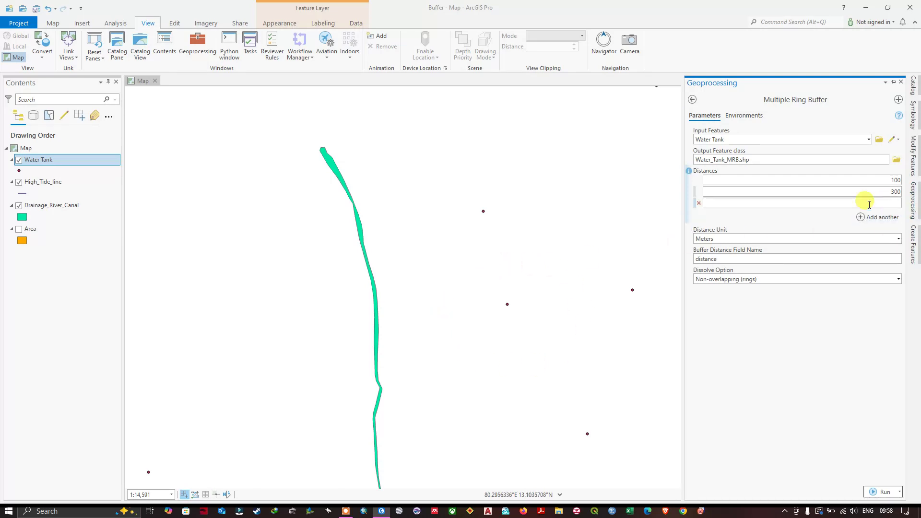
left_click(885, 204)
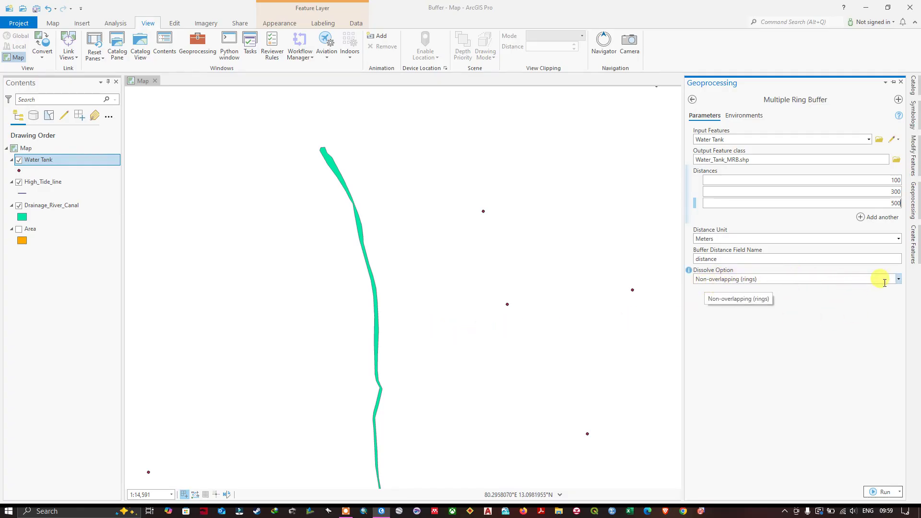
Set Dissolve Option to Overlapping (disks) and run the water tank buffer
left_click(898, 280)
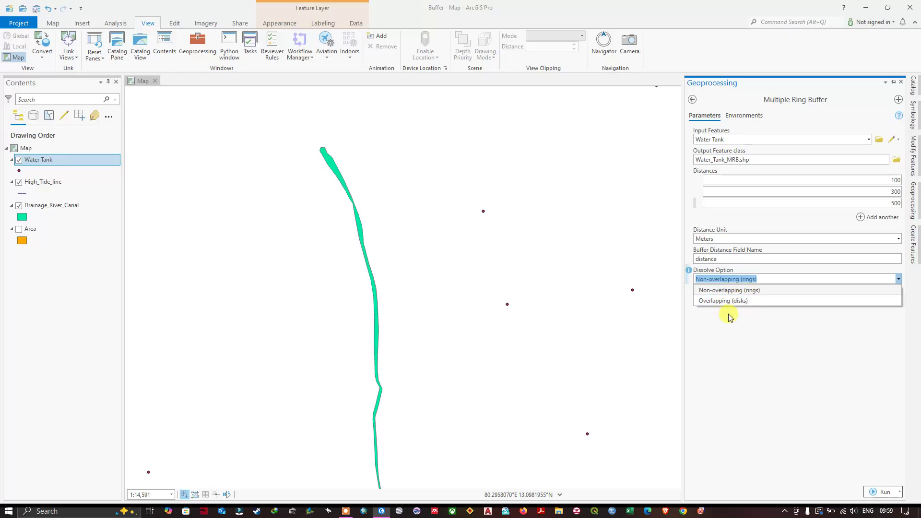
left_click(729, 316)
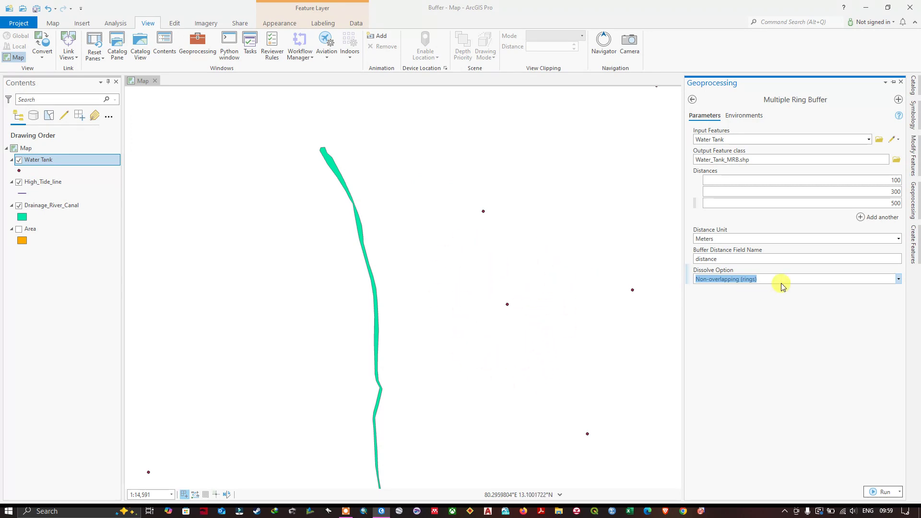
left_click(898, 280)
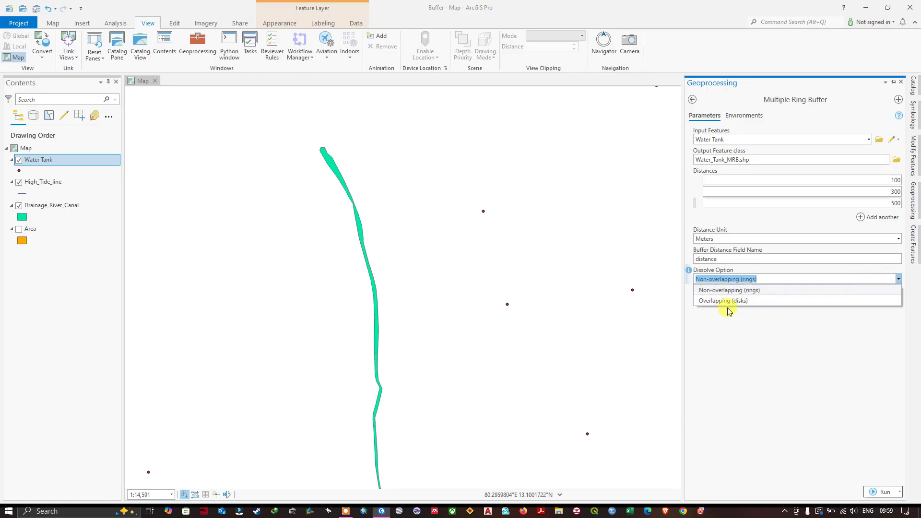
left_click(728, 301)
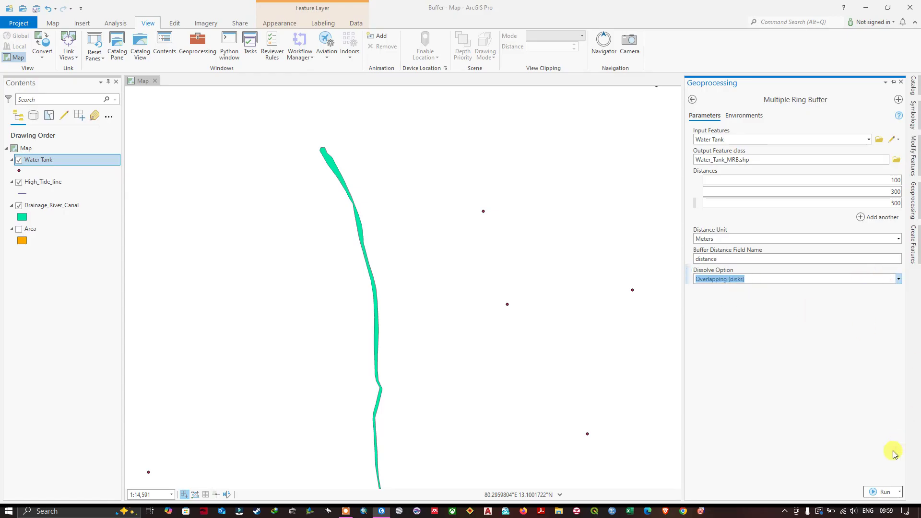
left_click(875, 498)
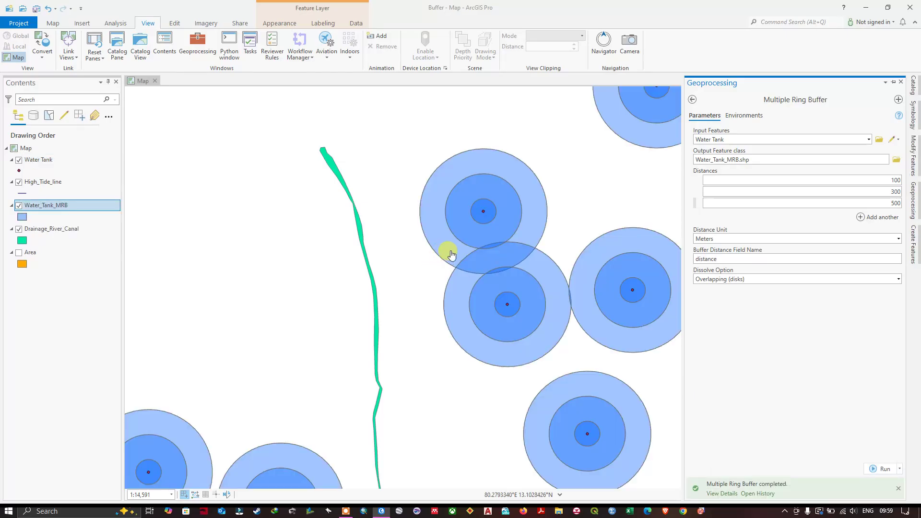
scroll(438, 209, "down", 3)
scroll(464, 224, "down", 2)
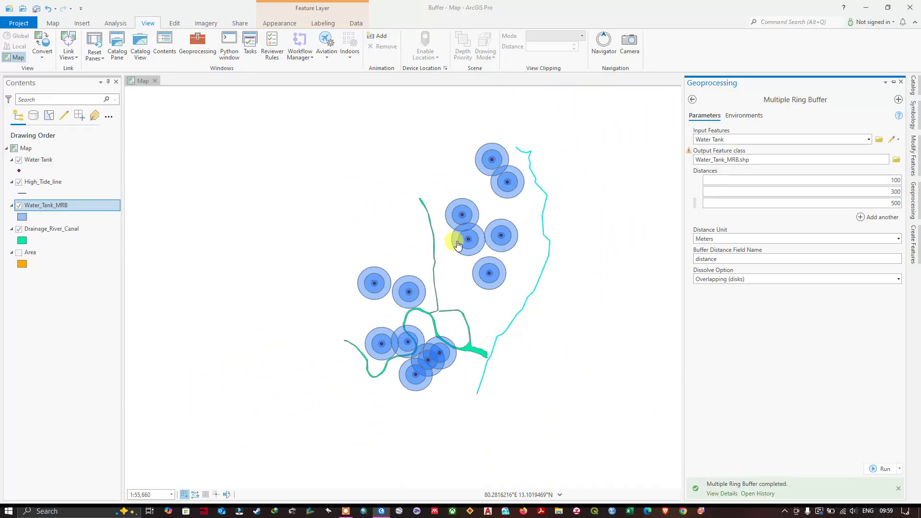
scroll(482, 224, "up", 6)
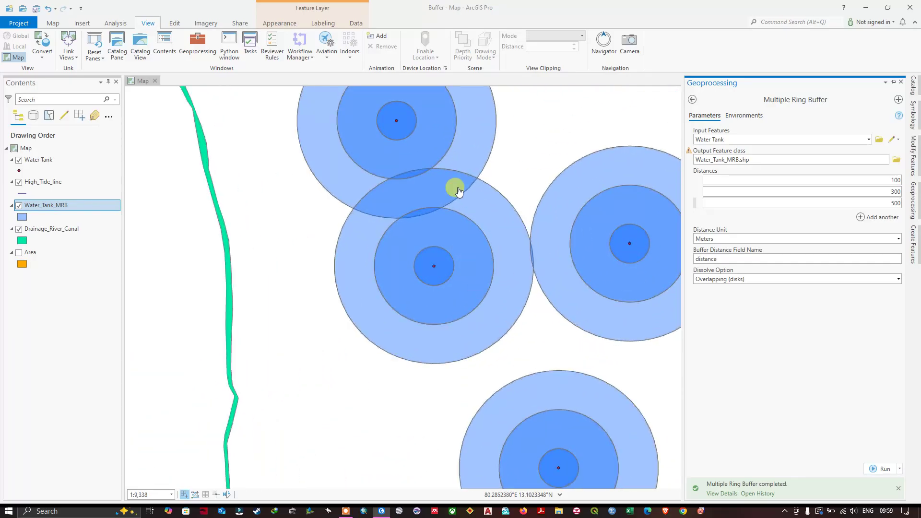
Use Measure Distance from a water tank to its outer ring, reading 500 m
left_click(53, 24)
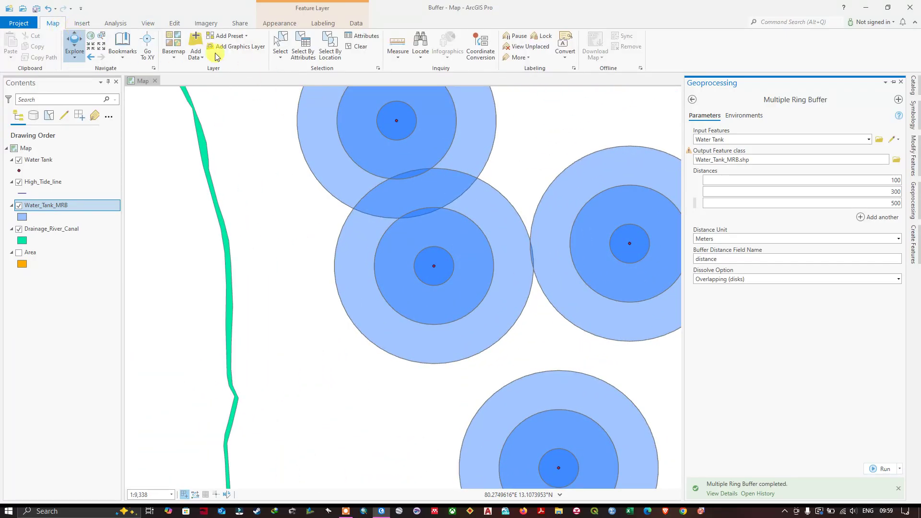
left_click(398, 52)
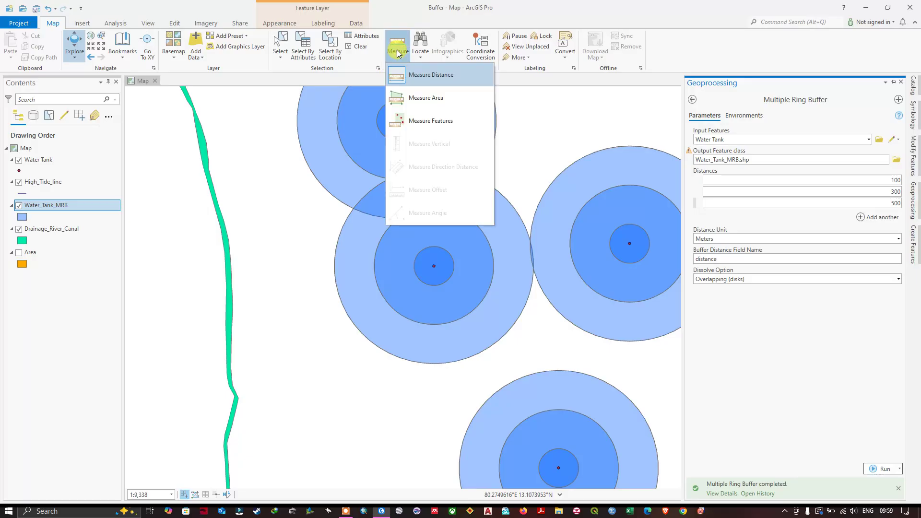
left_click(422, 77)
scroll(469, 271, "up", 3)
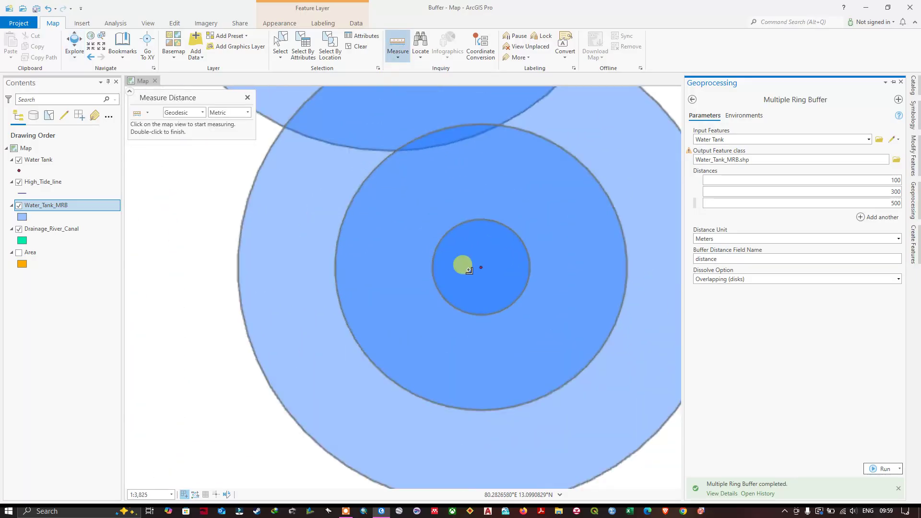
left_click(480, 267)
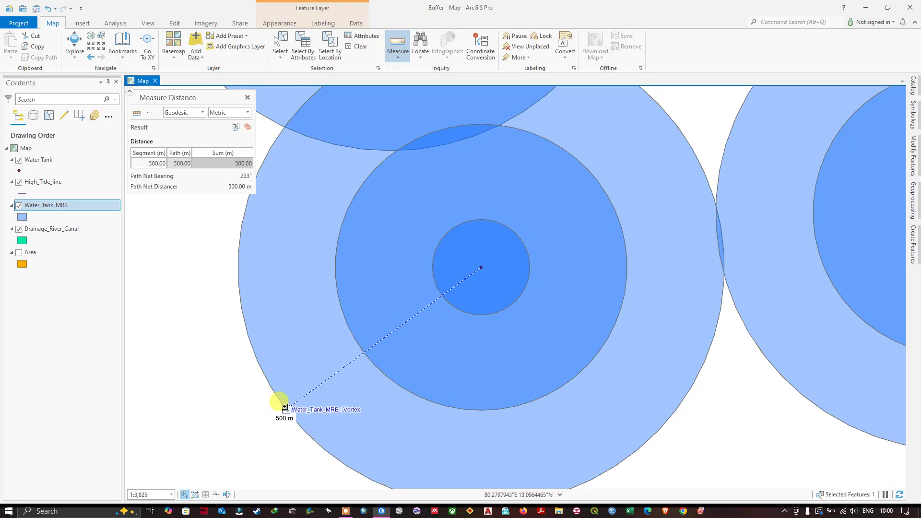
scroll(465, 291, "down", 3)
scroll(467, 292, "down", 1)
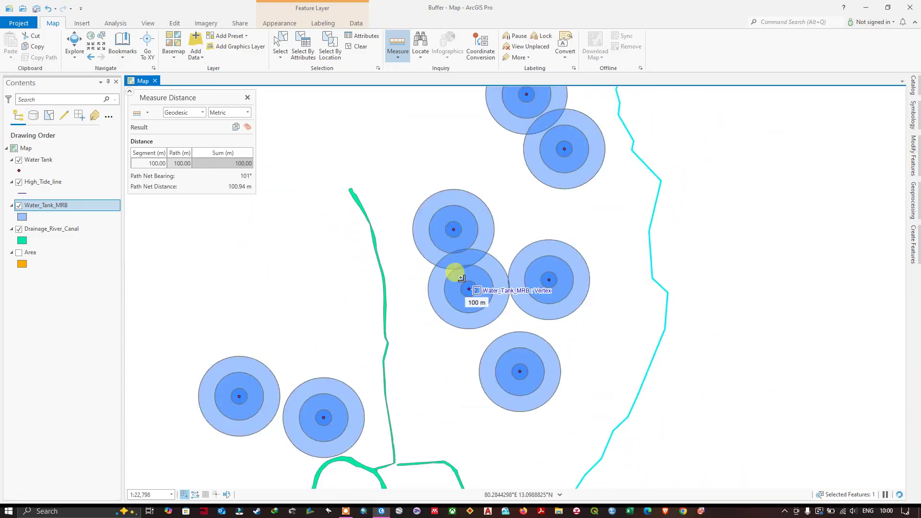
End the measurement, show the Area layer, and zoom around the Water_Tank_MRB rings
left_click(247, 98)
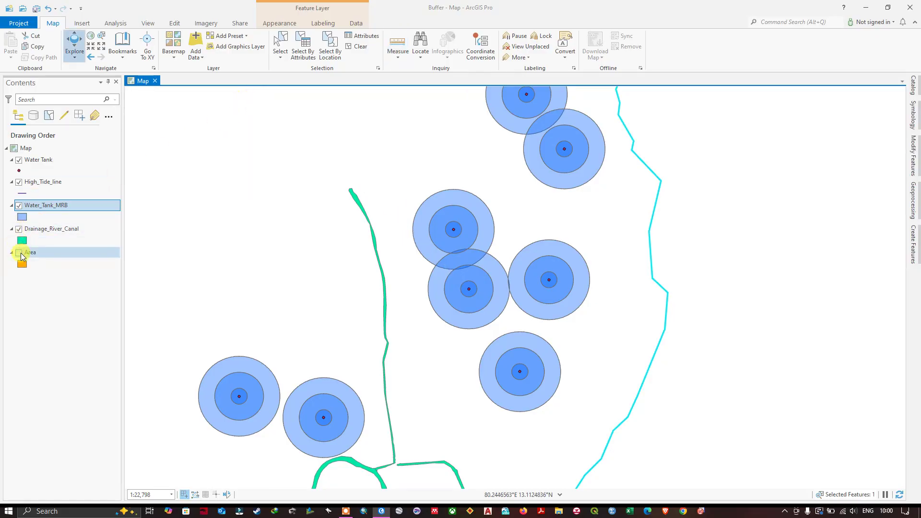
left_click(19, 253)
scroll(561, 240, "down", 1)
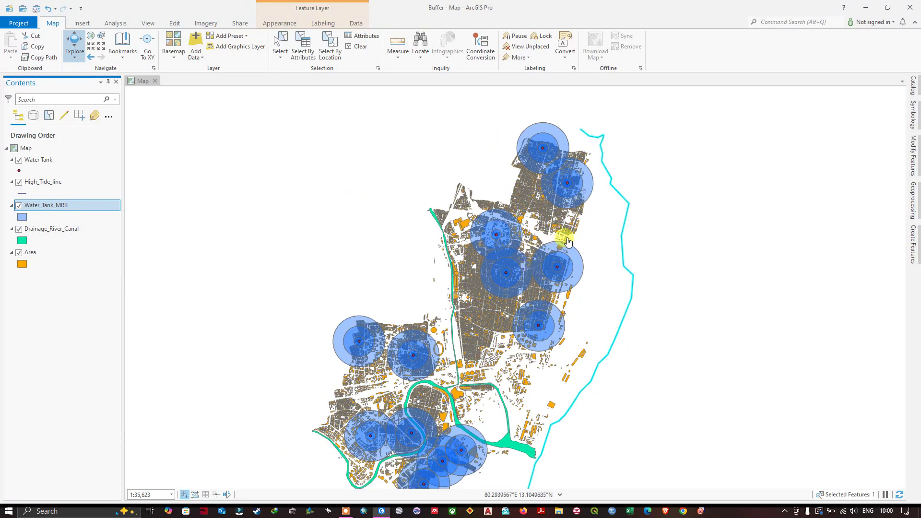
scroll(499, 235, "up", 2)
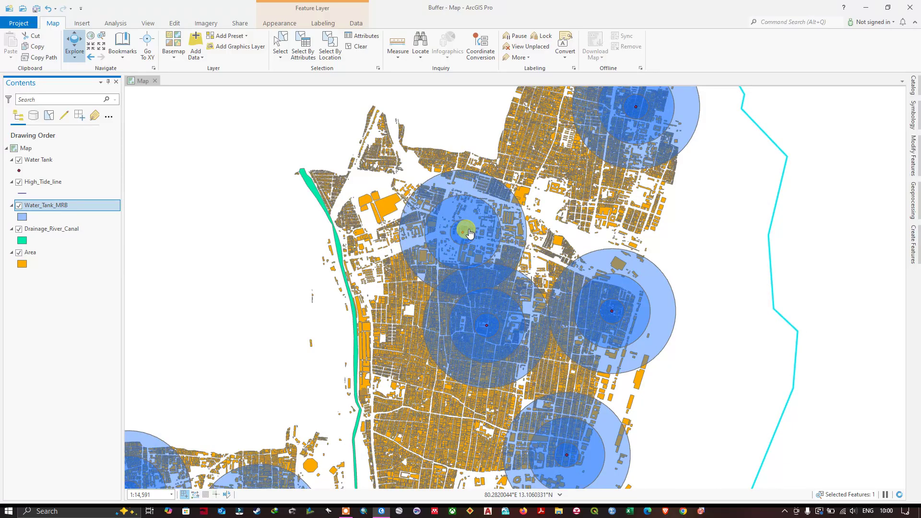
scroll(510, 346, "up", 1)
scroll(501, 345, "down", 3)
scroll(520, 452, "up", 3)
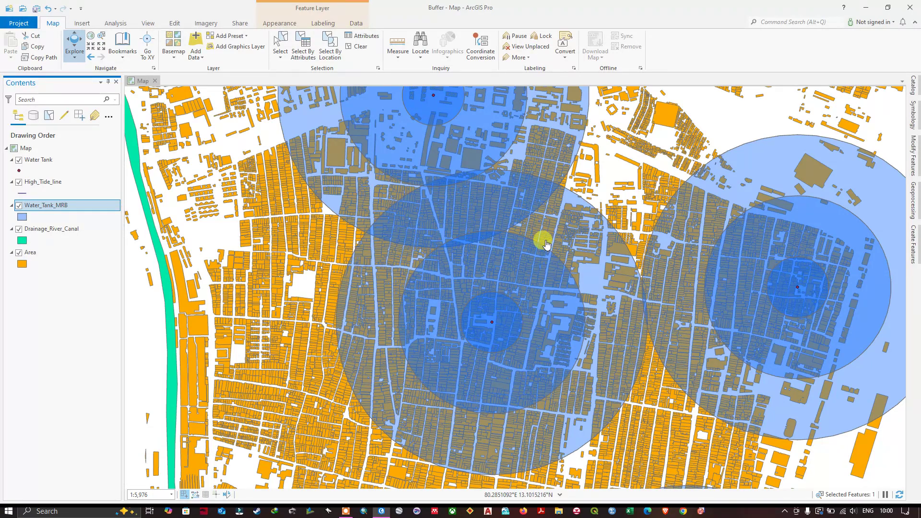
scroll(553, 242, "down", 2)
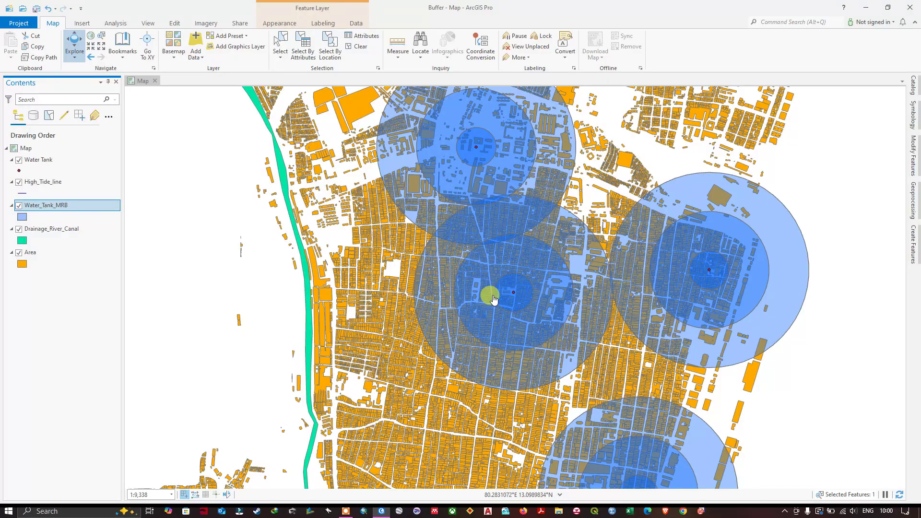
scroll(442, 298, "down", 2)
scroll(442, 297, "down", 2)
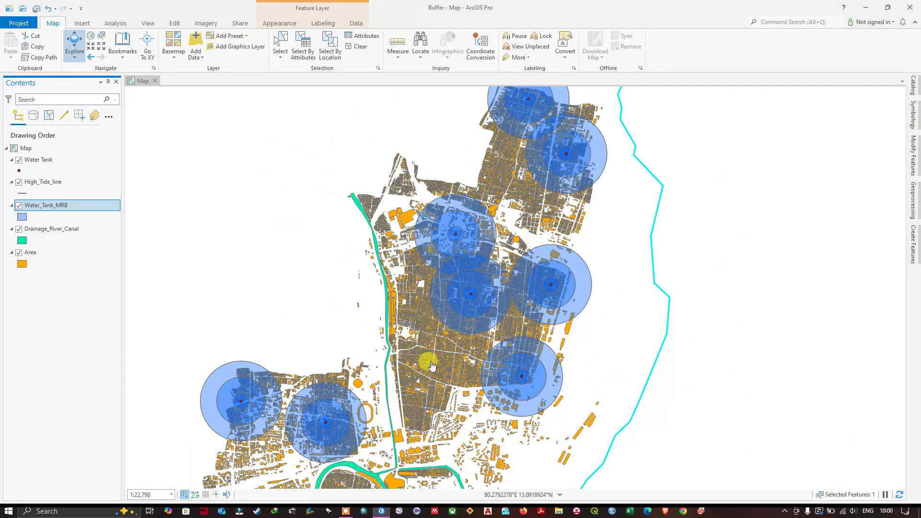
scroll(429, 371, "up", 2)
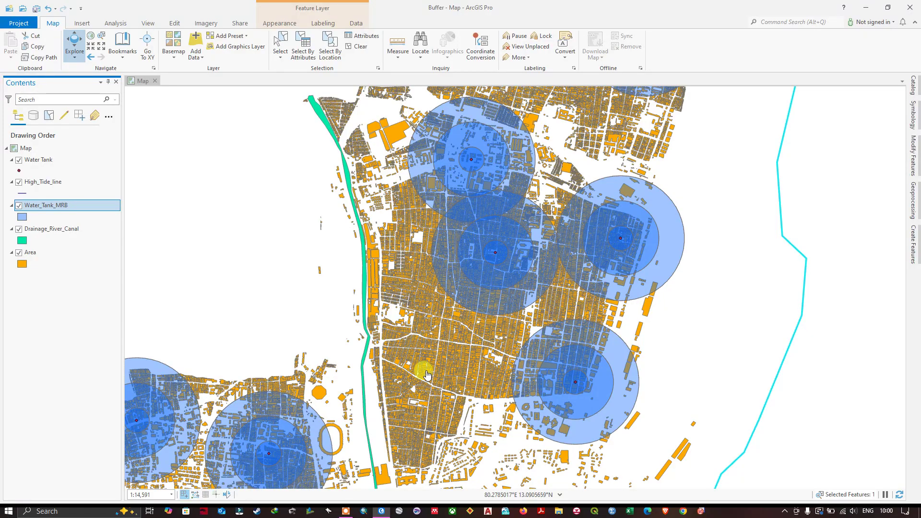
scroll(436, 368, "down", 2)
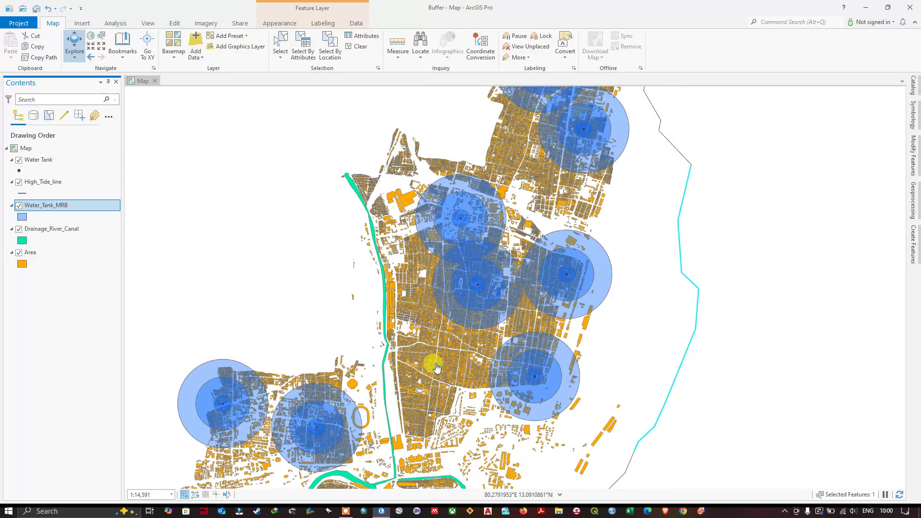
scroll(522, 308, "down", 2)
scroll(463, 255, "down", 2)
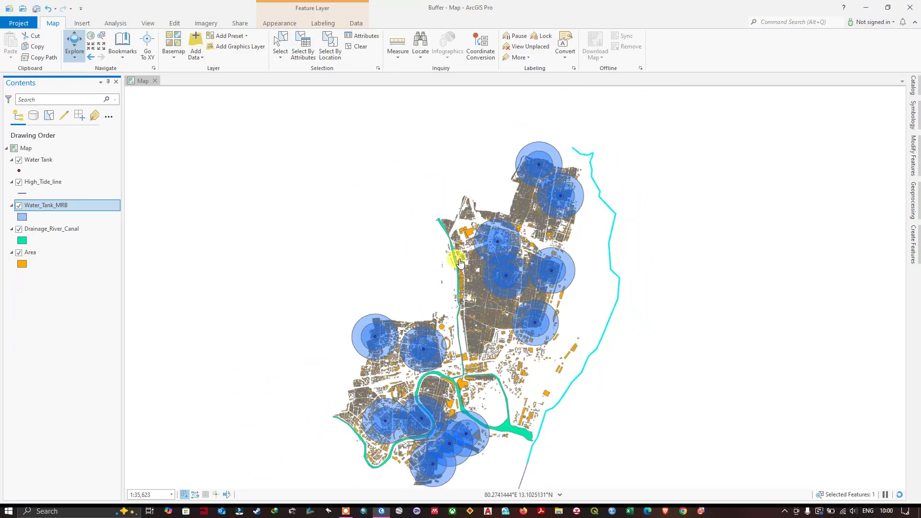
scroll(440, 411, "up", 5)
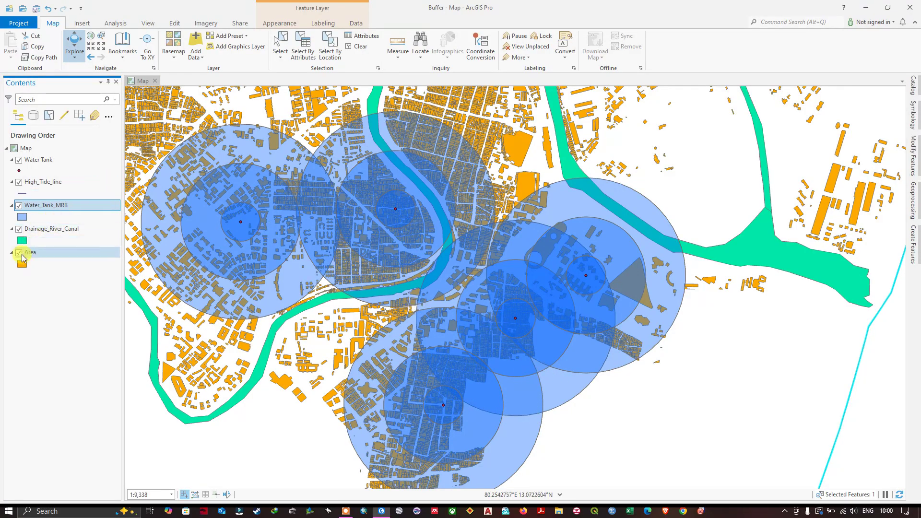
Hide the Area layer again and zoom out over the map
left_click(20, 254)
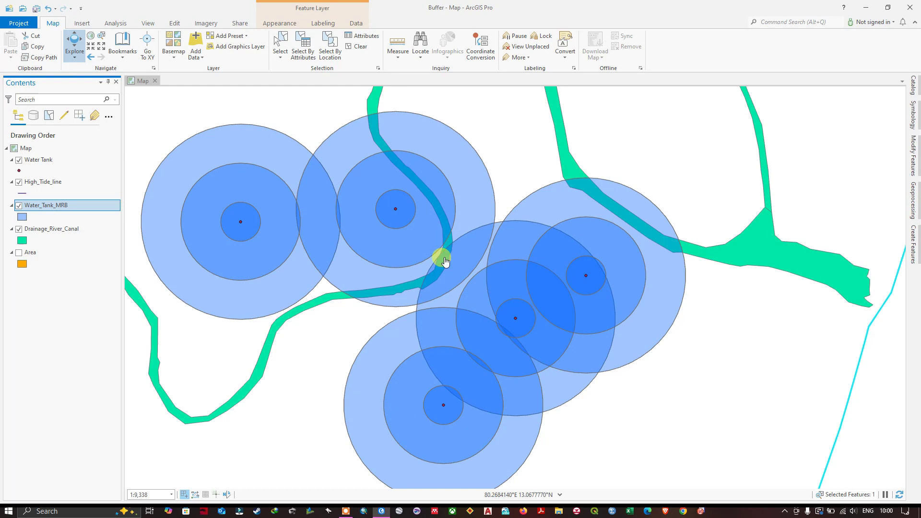
scroll(512, 271, "down", 5)
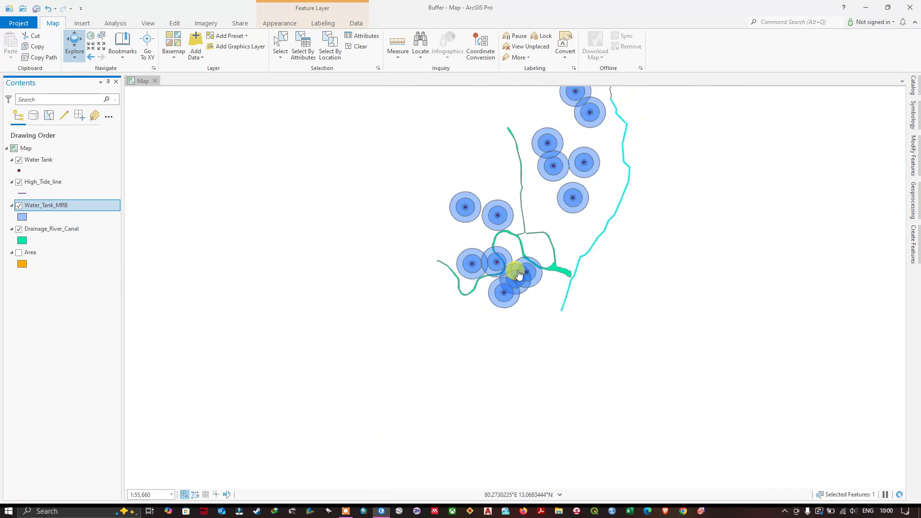
scroll(518, 274, "down", 3)
Rerun the buffer with Non-overlapping (rings) dissolve into Water_Tank_MR1B.shp
left_click(914, 196)
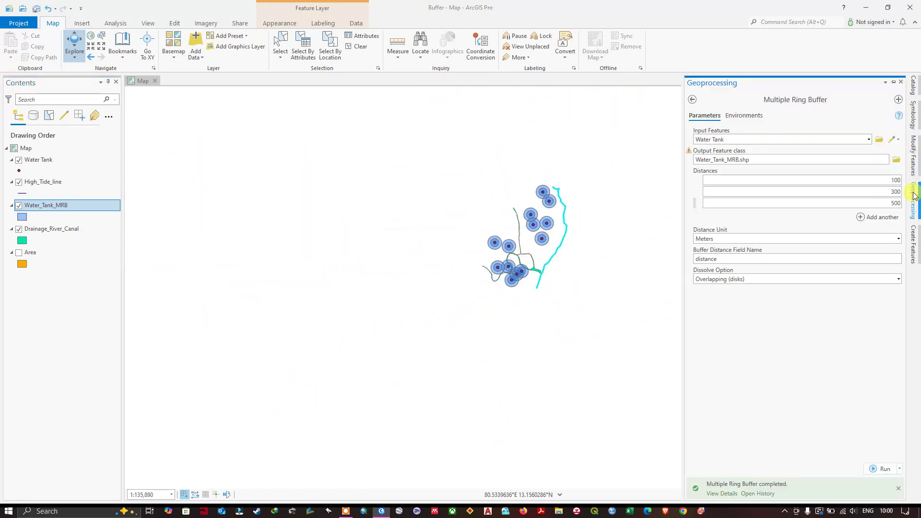
left_click(739, 159)
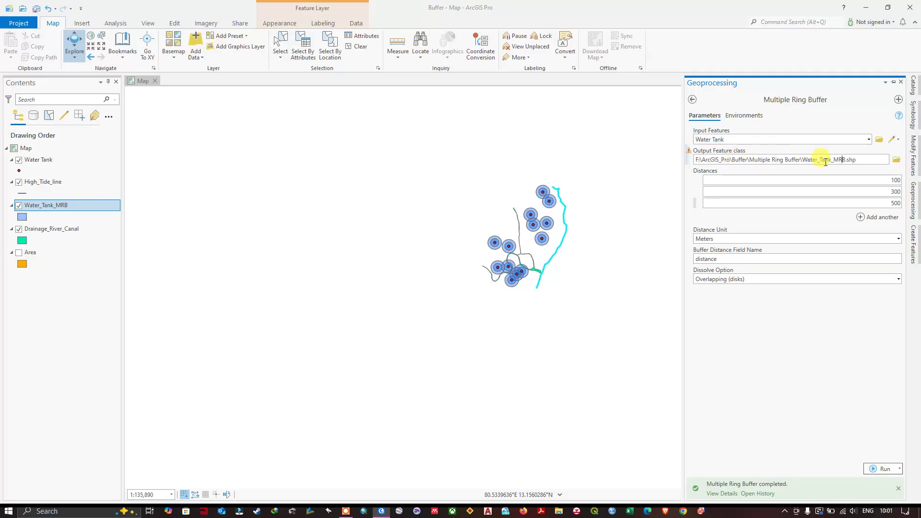
left_click(827, 298)
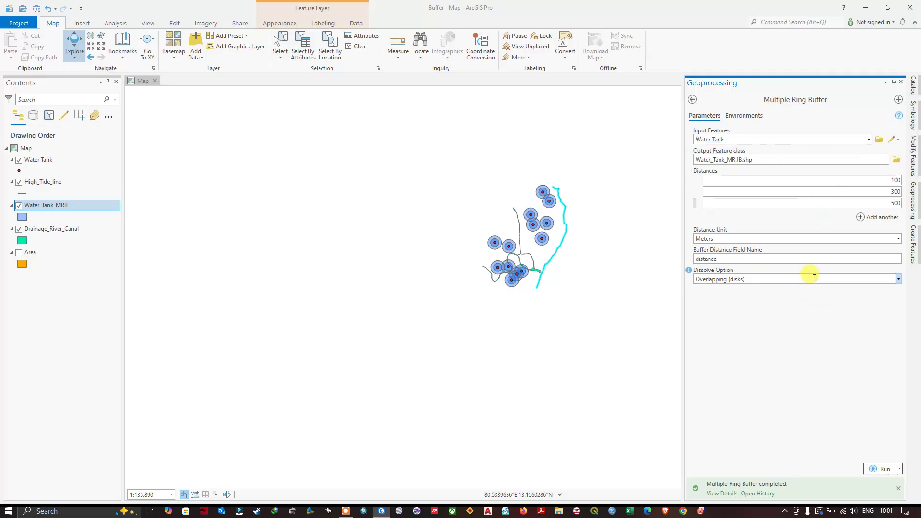
left_click(898, 283)
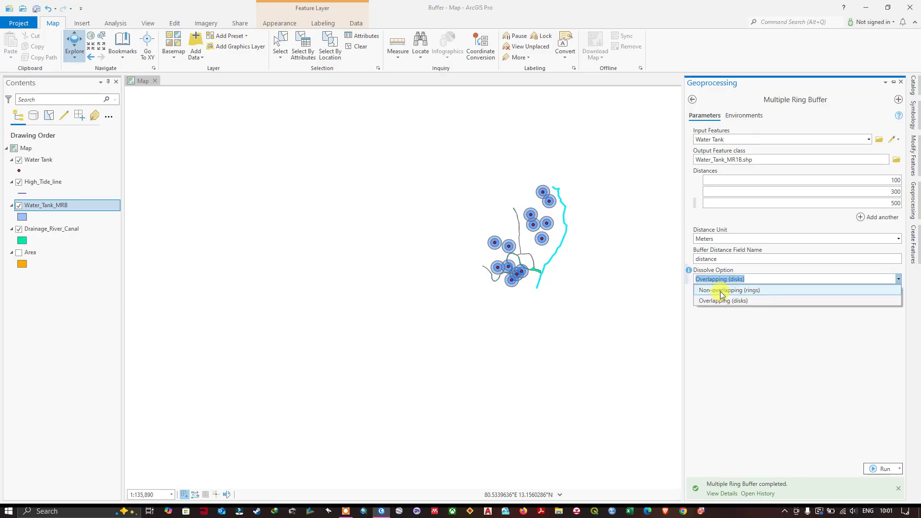
left_click(720, 290)
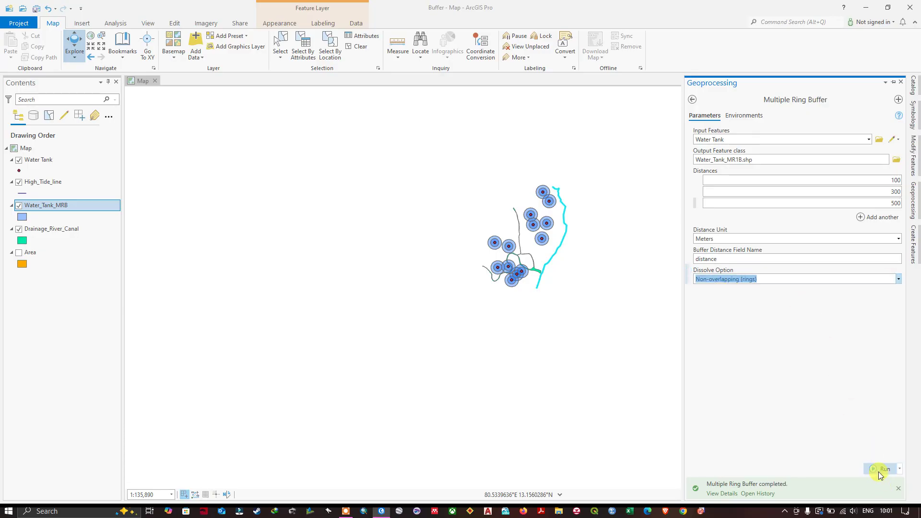
left_click(880, 470)
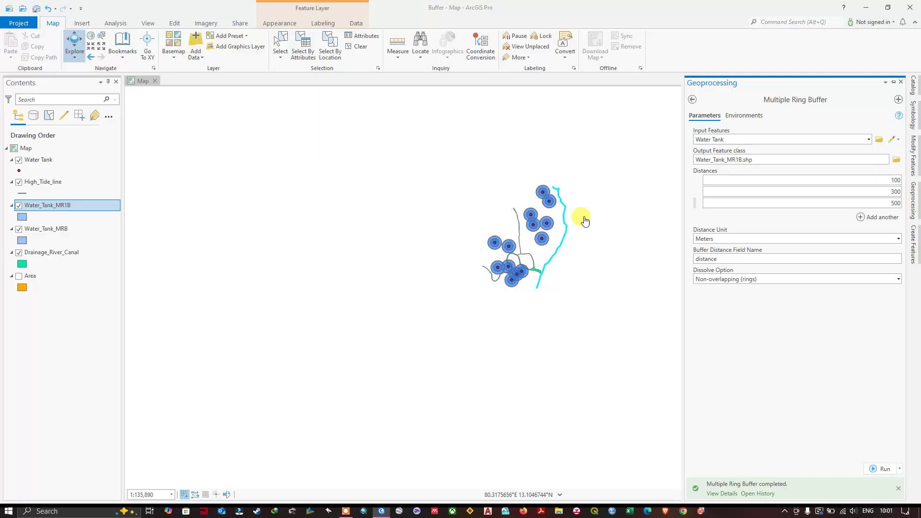
Hide the older Water_Tank_MRB layer and zoom to inspect the new rings
scroll(571, 215, "up", 2)
scroll(442, 383, "up", 2)
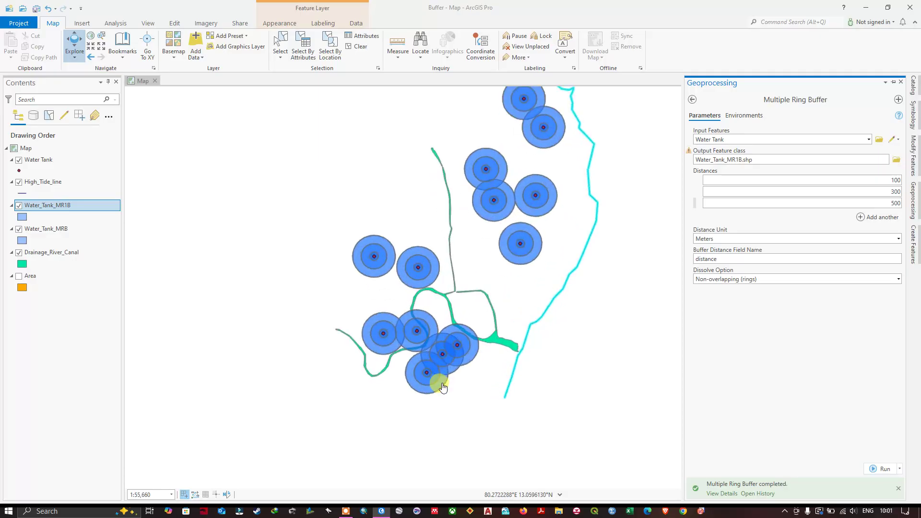
scroll(443, 387, "up", 1)
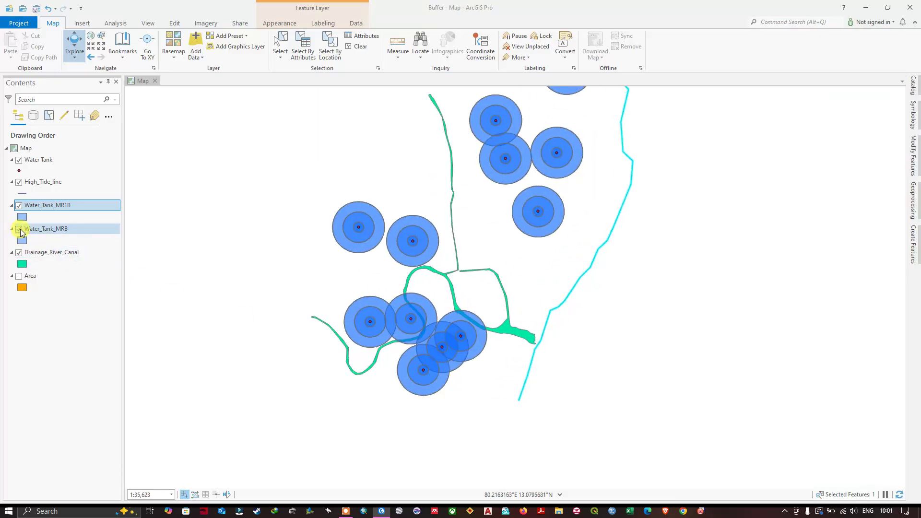
left_click(20, 230)
scroll(375, 348, "up", 1)
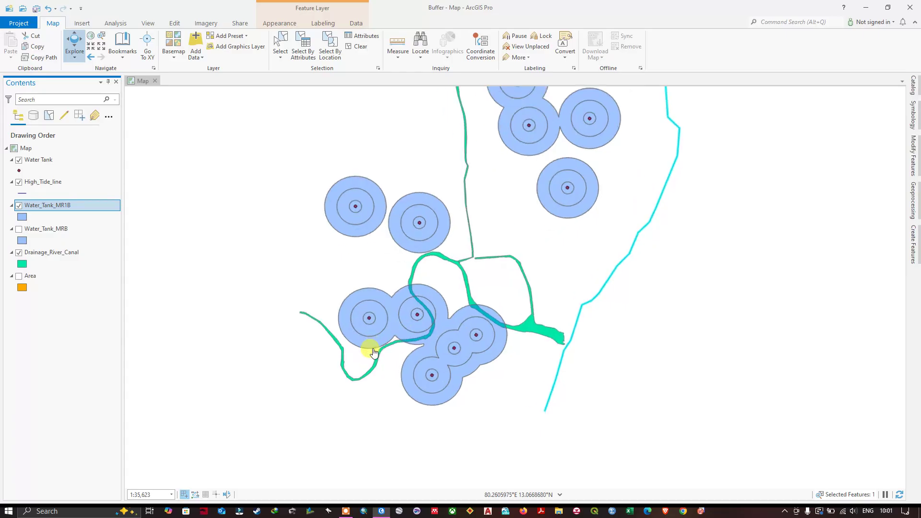
scroll(375, 353, "up", 1)
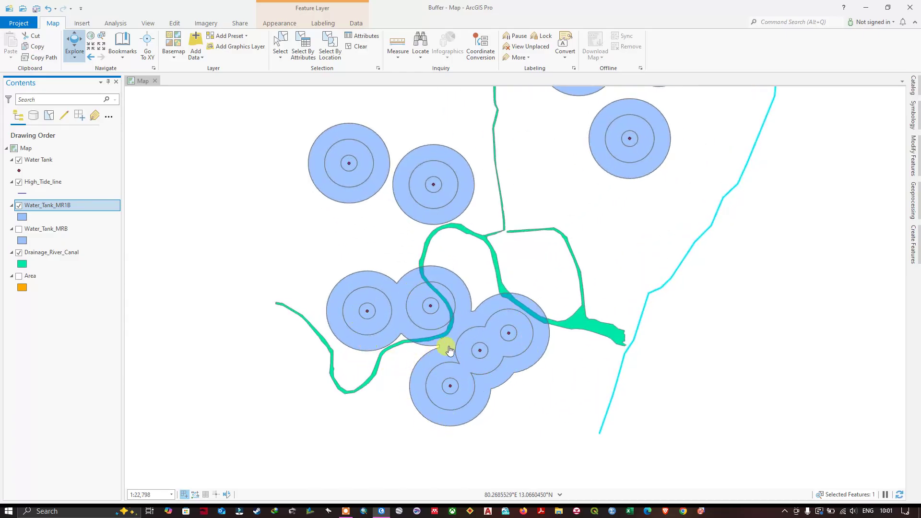
scroll(511, 331, "down", 2)
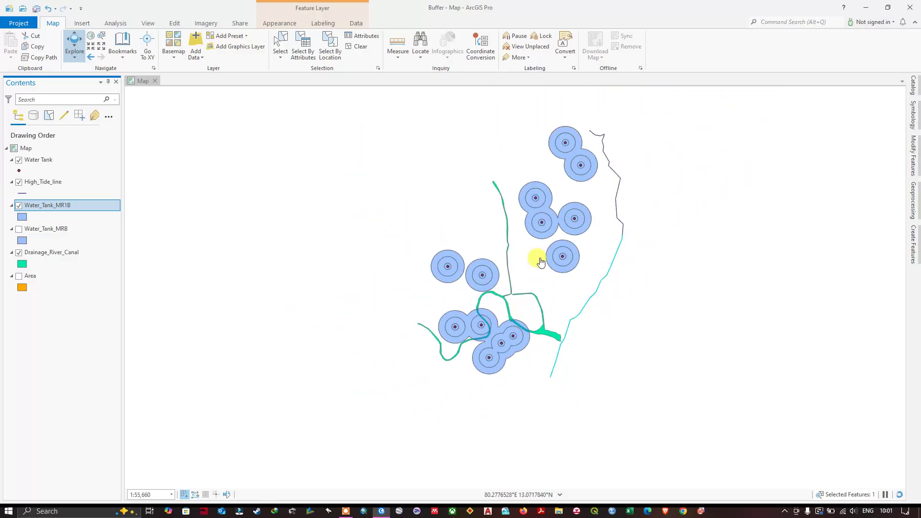
scroll(569, 140, "up", 1)
scroll(567, 143, "down", 1)
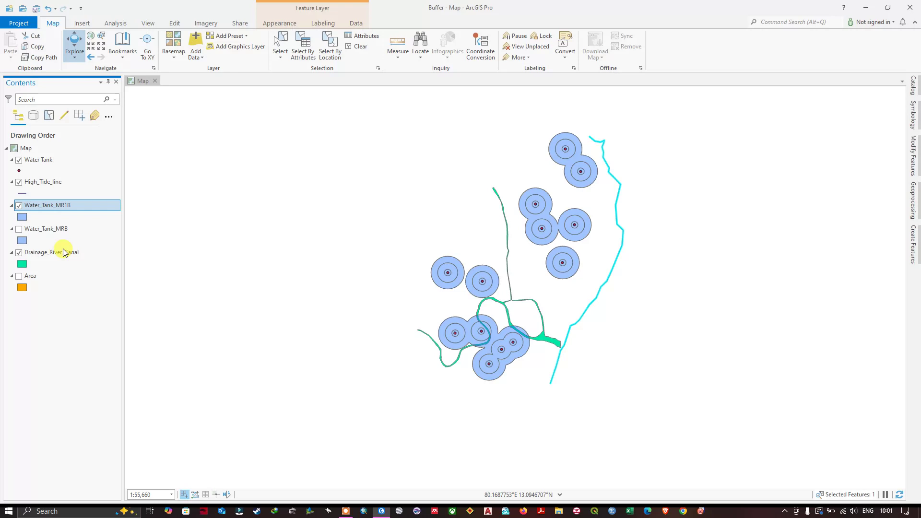
Show the Area layer and set the buffer input to High_Tide_line
left_click(19, 275)
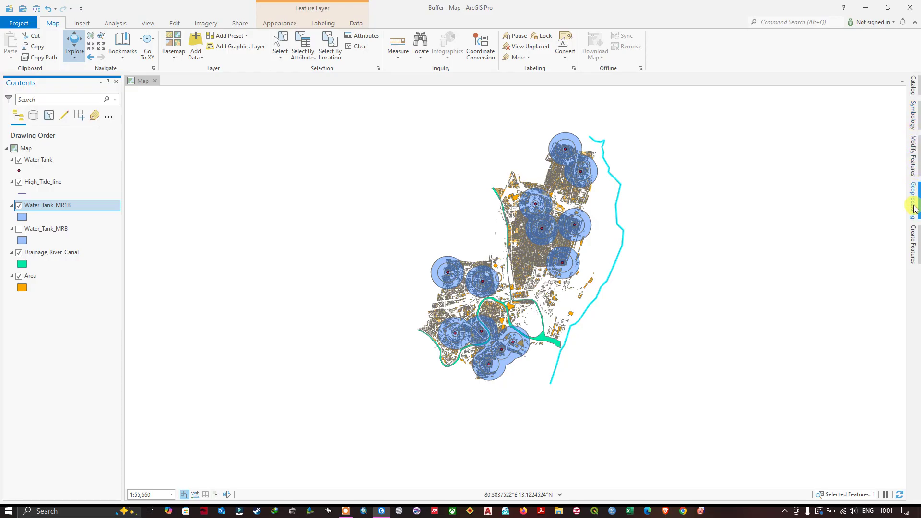
left_click(915, 202)
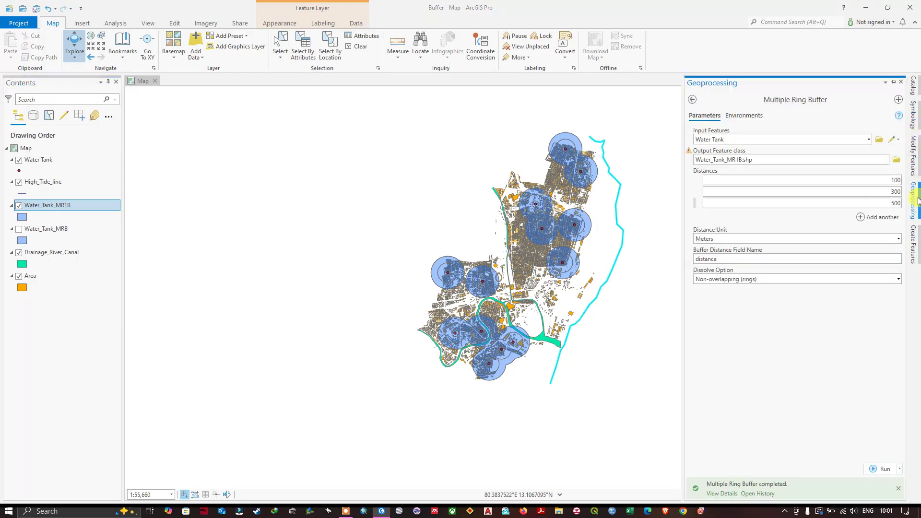
left_click(870, 140)
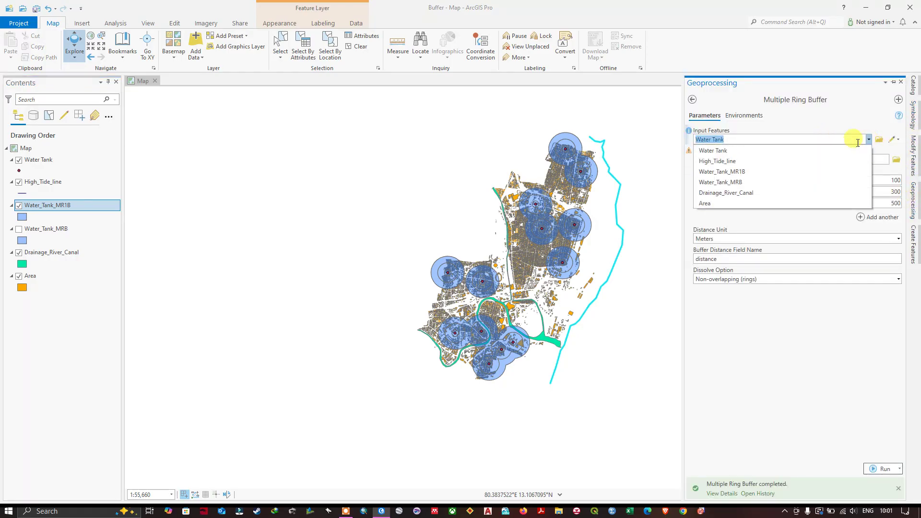
left_click(735, 161)
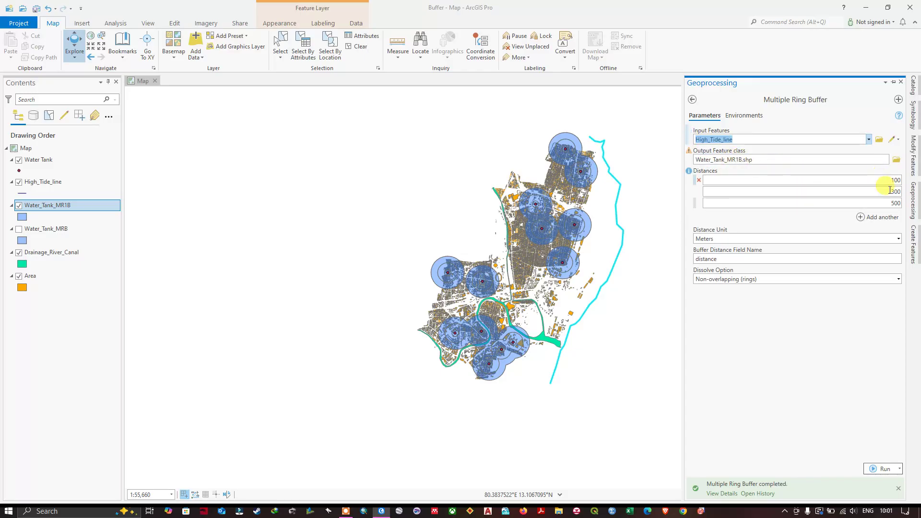
Name the buffer output CRZ_MRB.shp in the output folder
left_click(759, 161)
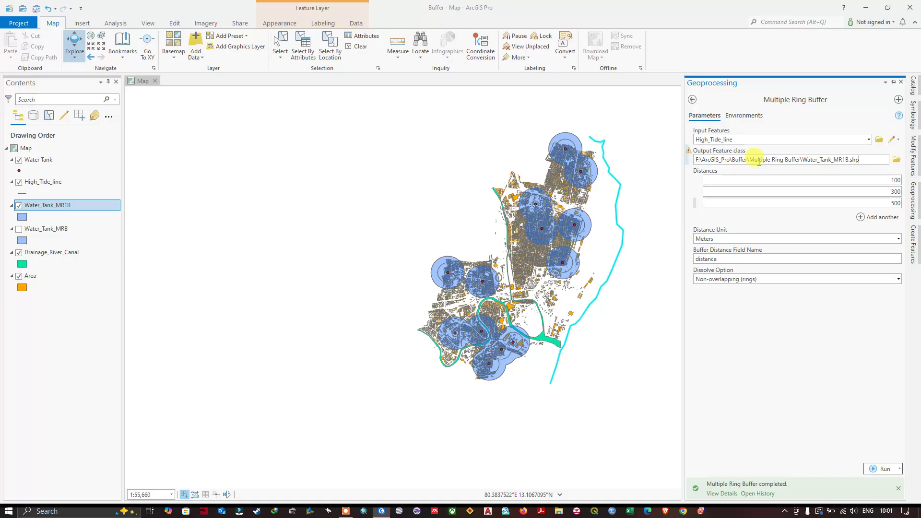
left_click(895, 161)
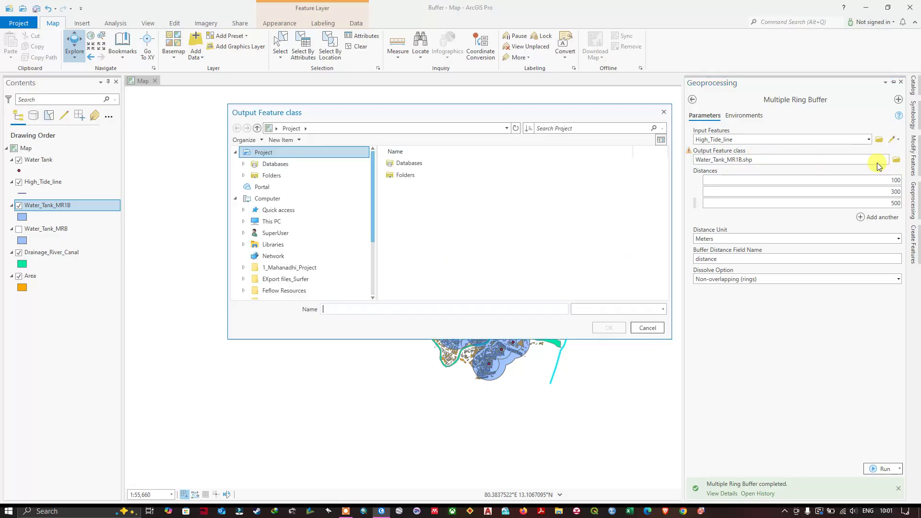
left_click(384, 308)
type("CRZ_MRB")
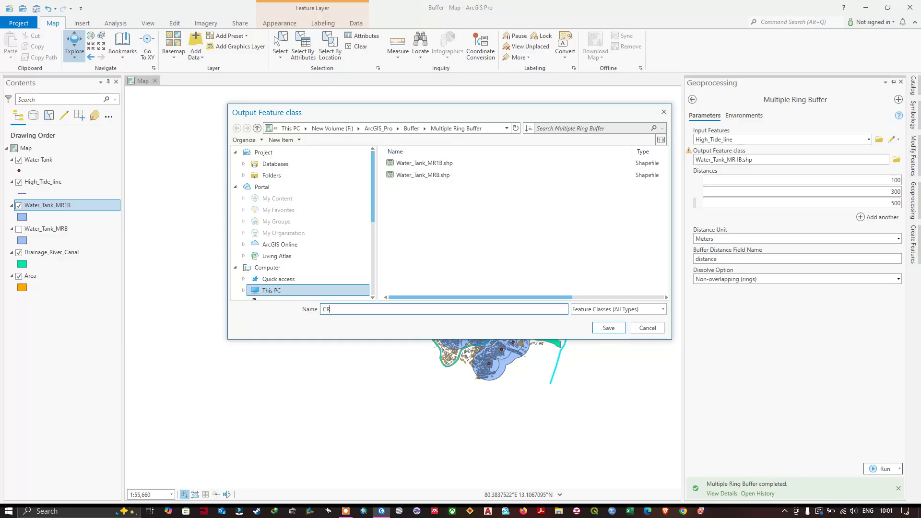
left_click(610, 329)
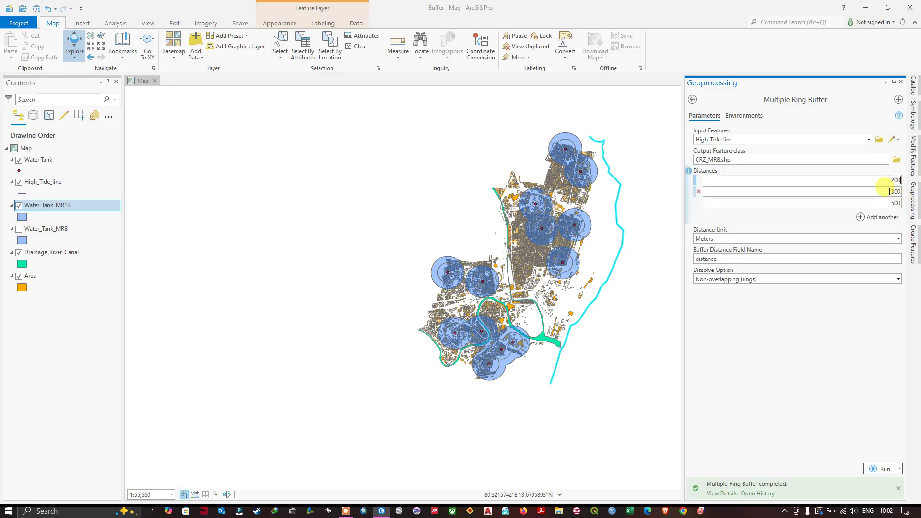
Set the ring distances to 200, 500 and 1000, removing the extra rows
left_click(903, 197)
left_click_drag(888, 191, 900, 192)
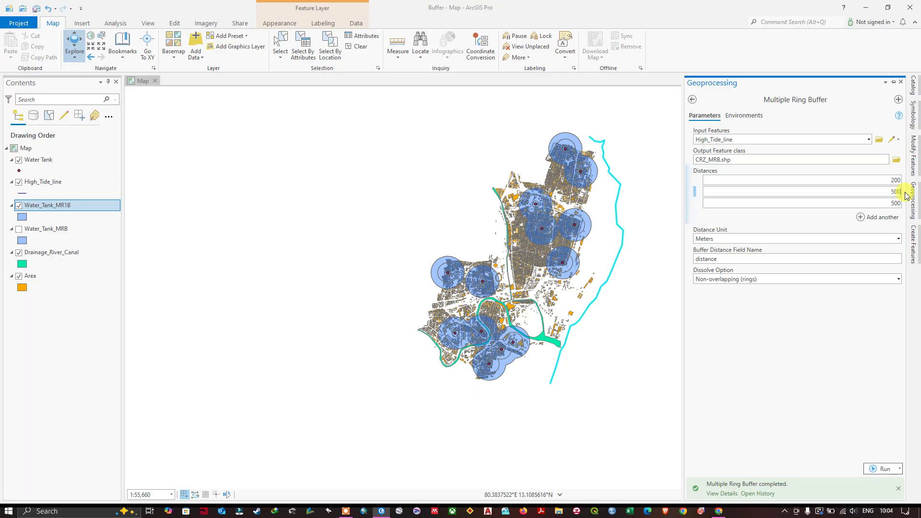
left_click(698, 203)
left_click(698, 193)
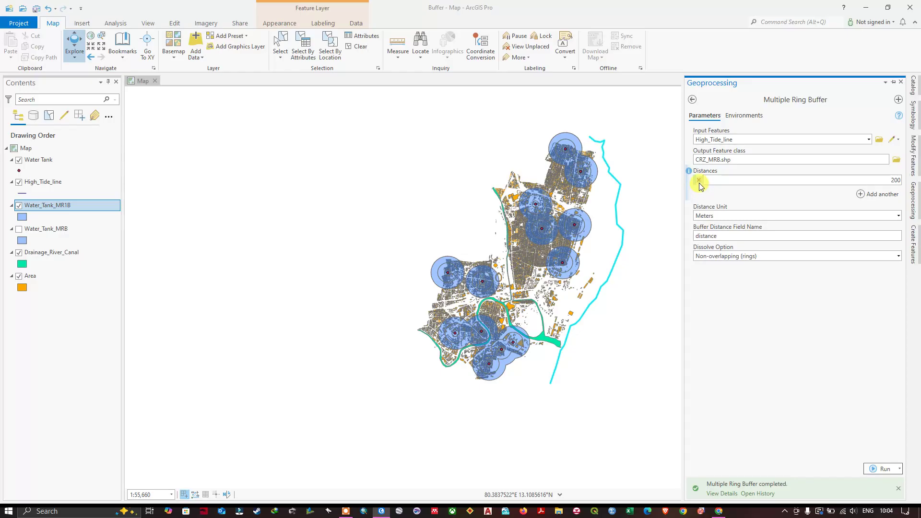
left_click(878, 193)
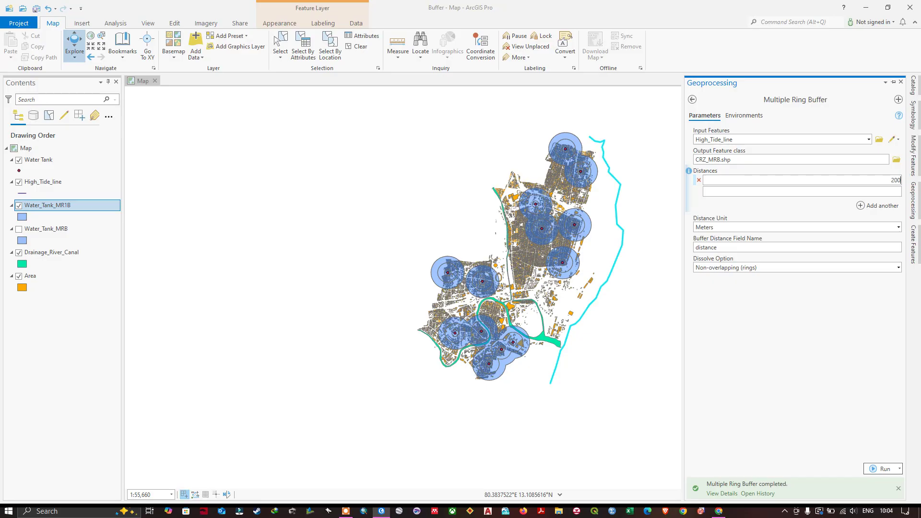
scroll(628, 262, "up", 5)
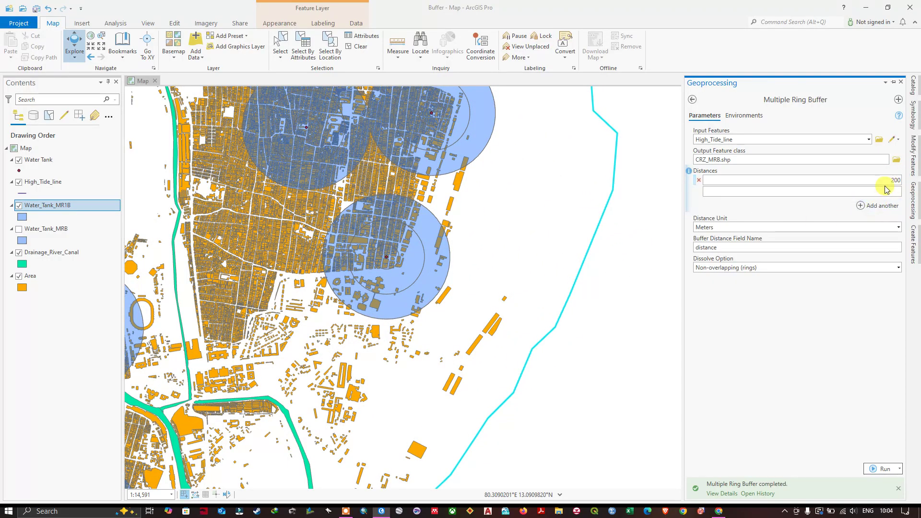
scroll(575, 256, "up", 2)
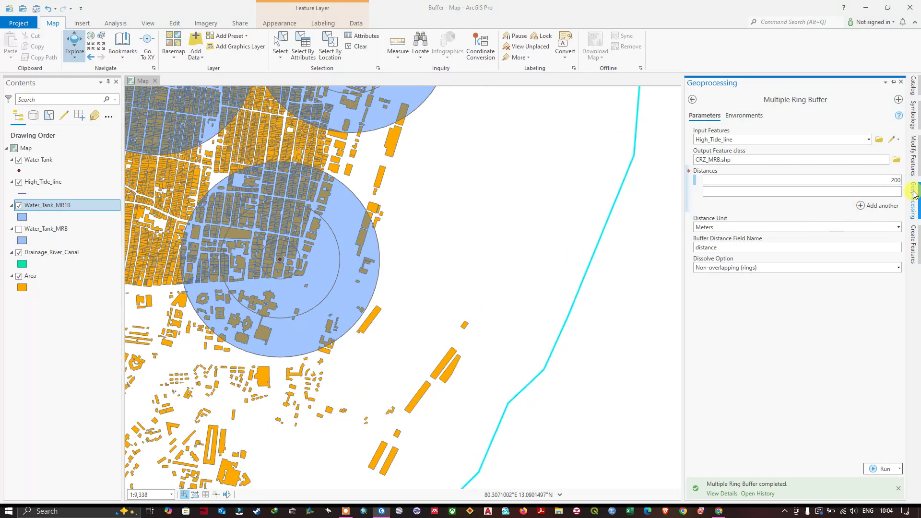
left_click(873, 191)
left_click(886, 194)
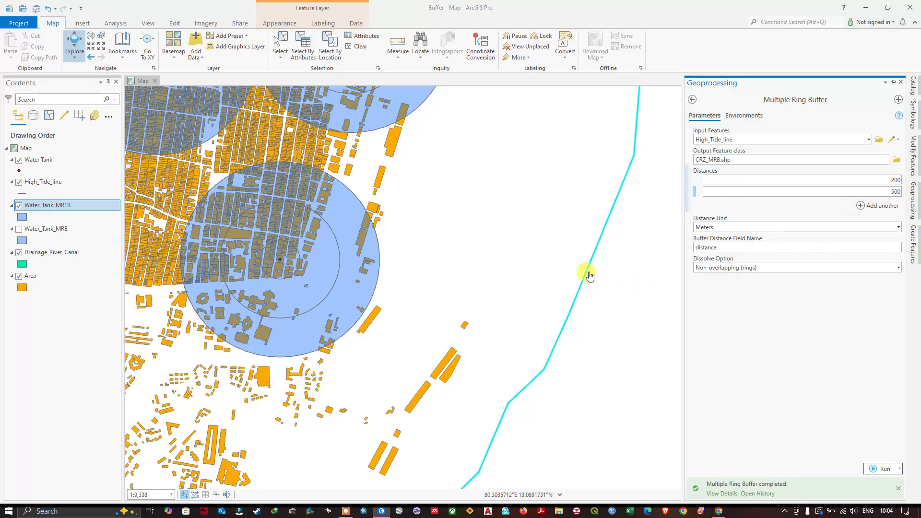
left_click(869, 206)
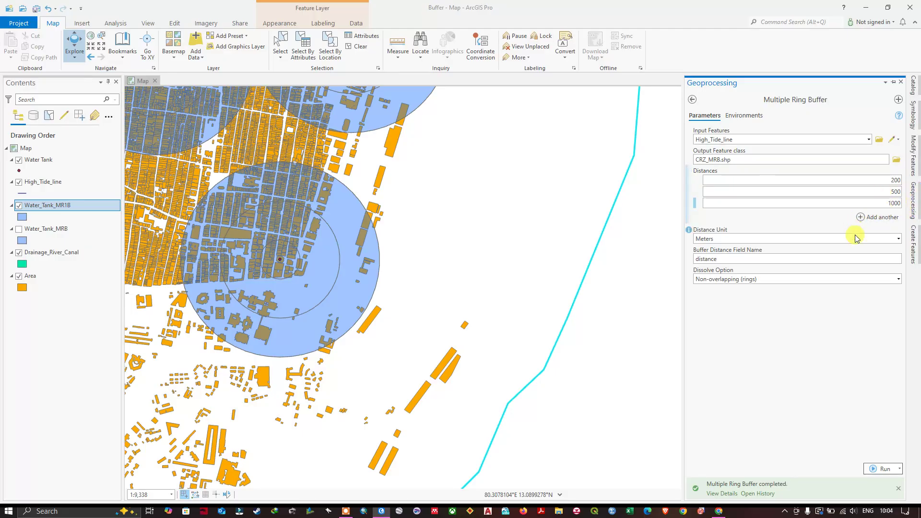
Keep Meters as the distance unit and set Dissolve Option to Overlapping (disks)
left_click(898, 239)
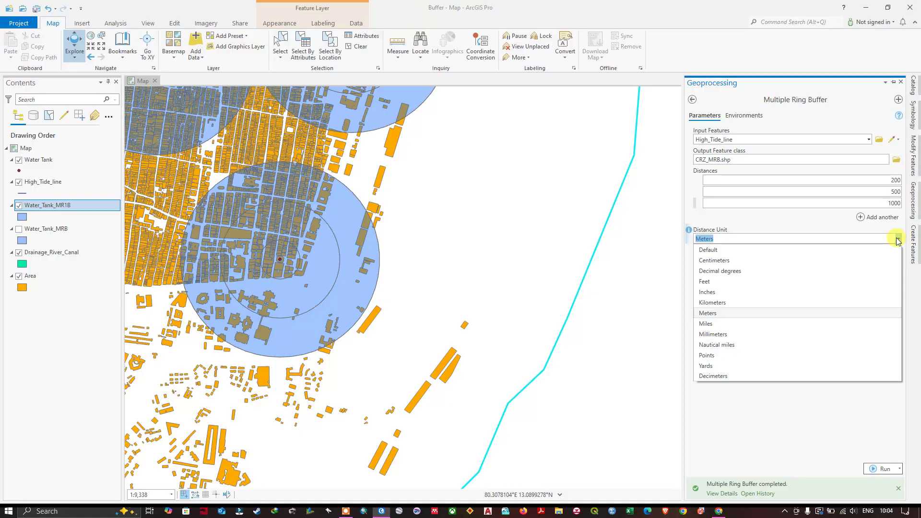
left_click(816, 223)
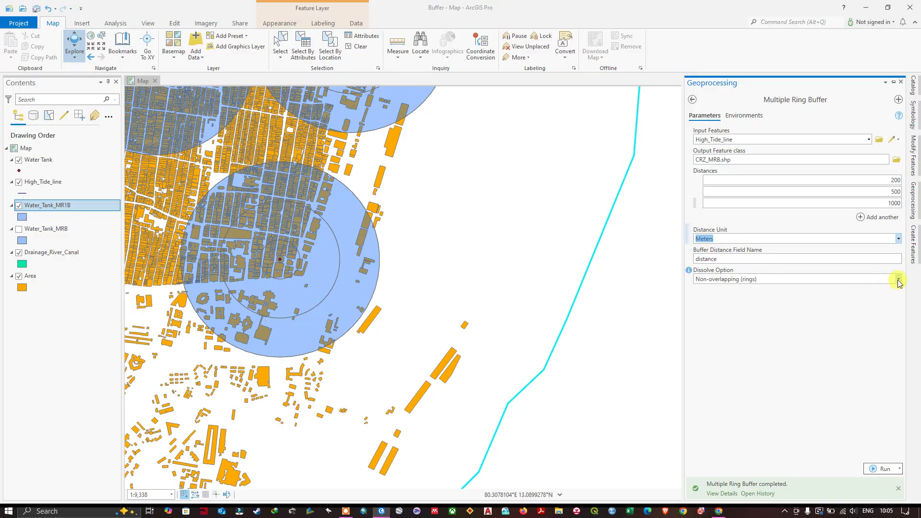
left_click(899, 280)
left_click(736, 300)
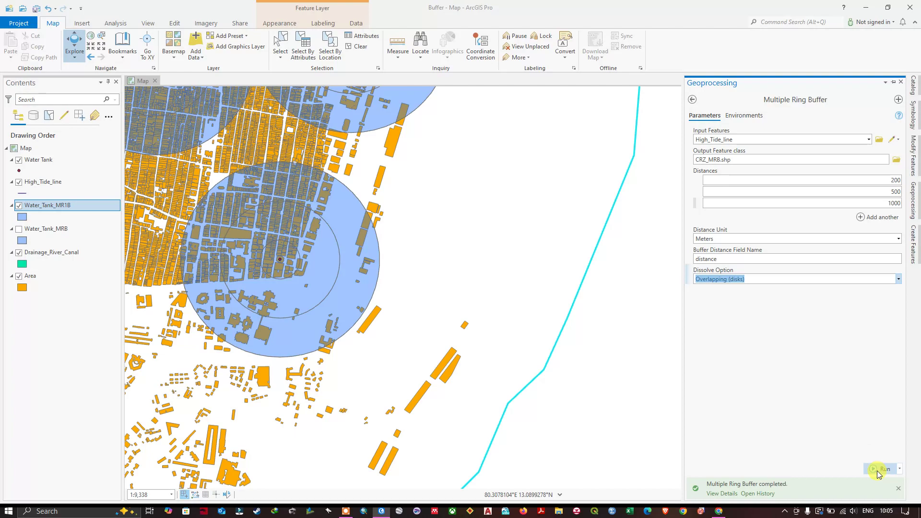
Run Multiple Ring Buffer to create CRZ_MRB rings at 200, 500 and 1000 m along the High_Tide_line
left_click(878, 470)
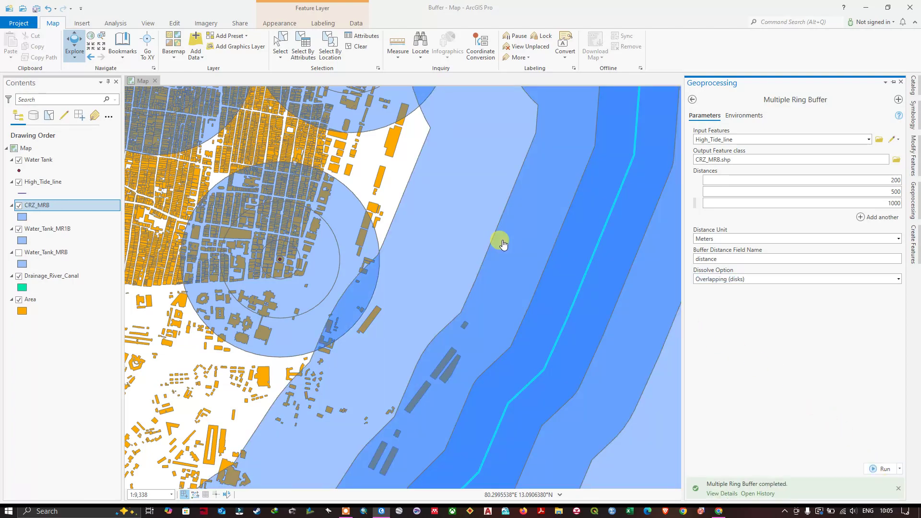
scroll(502, 244, "down", 5)
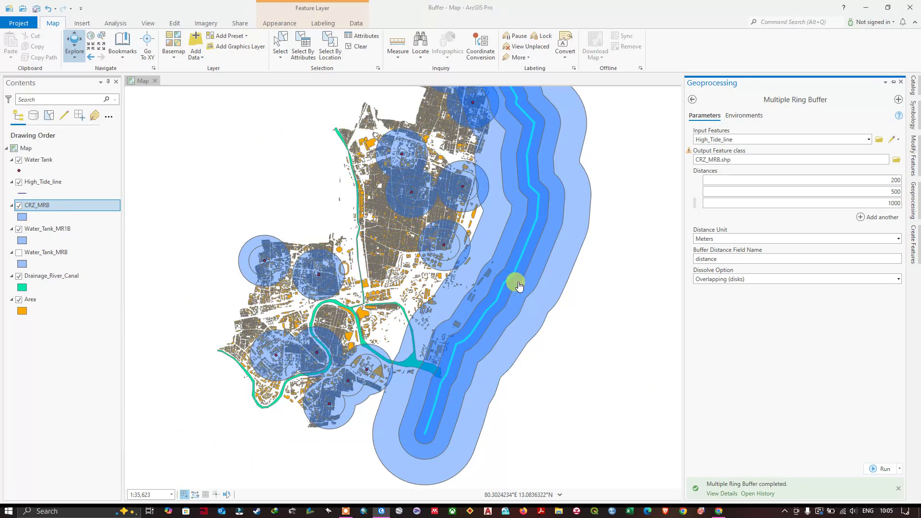
scroll(519, 286, "down", 2)
scroll(519, 200, "up", 4)
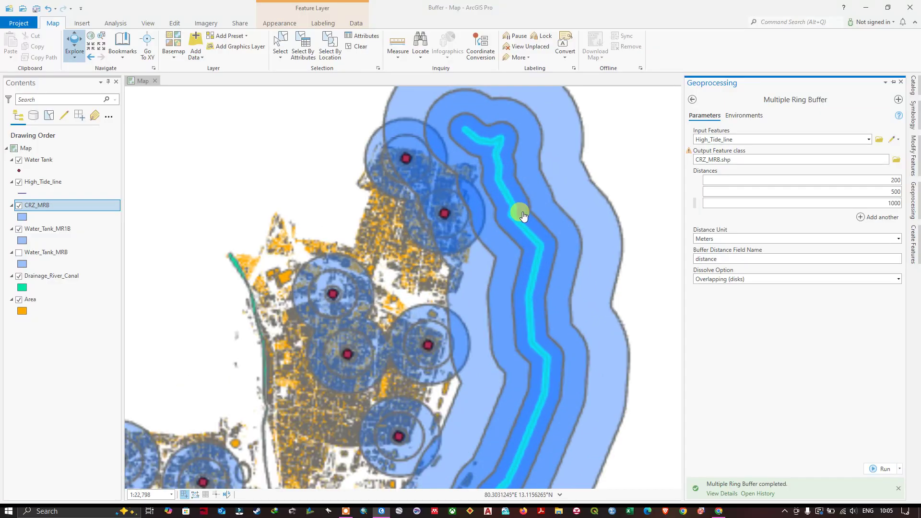
scroll(505, 249, "up", 2)
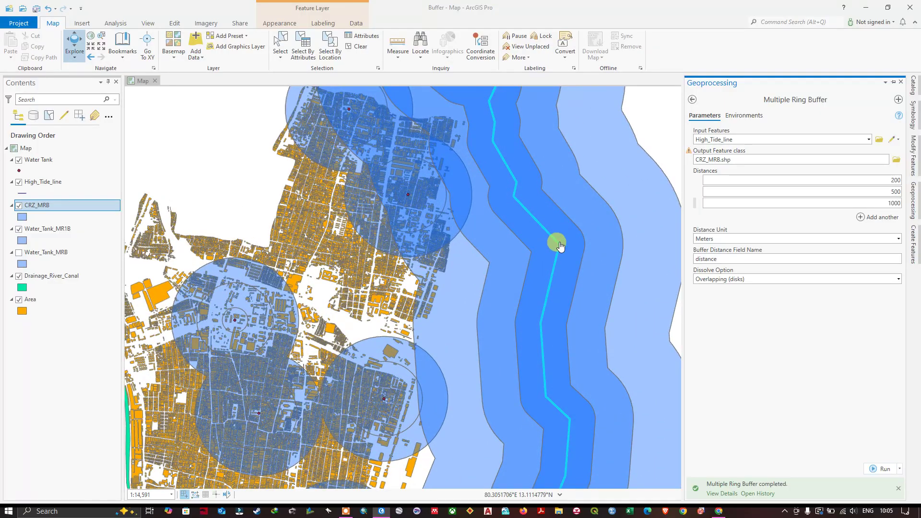
scroll(552, 245, "up", 4)
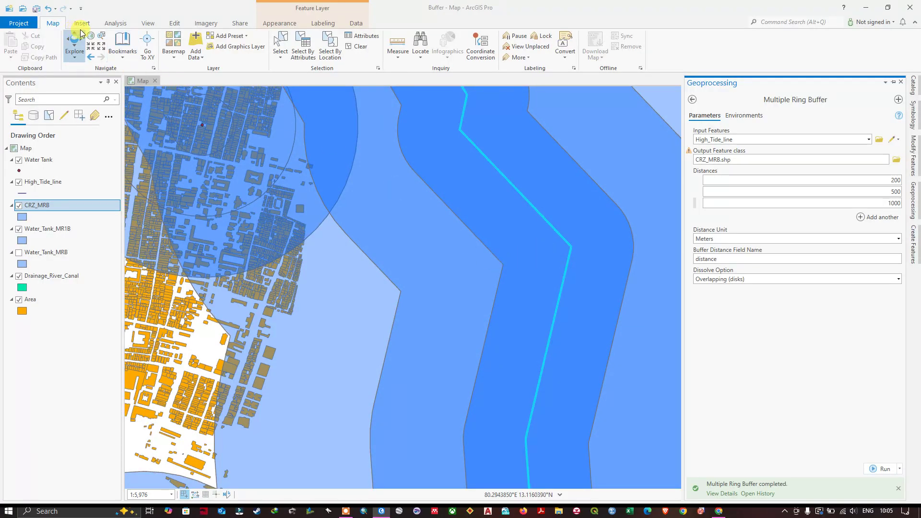
Measure a distance from the high tide line out to the ring edges
left_click(397, 46)
left_click(570, 246)
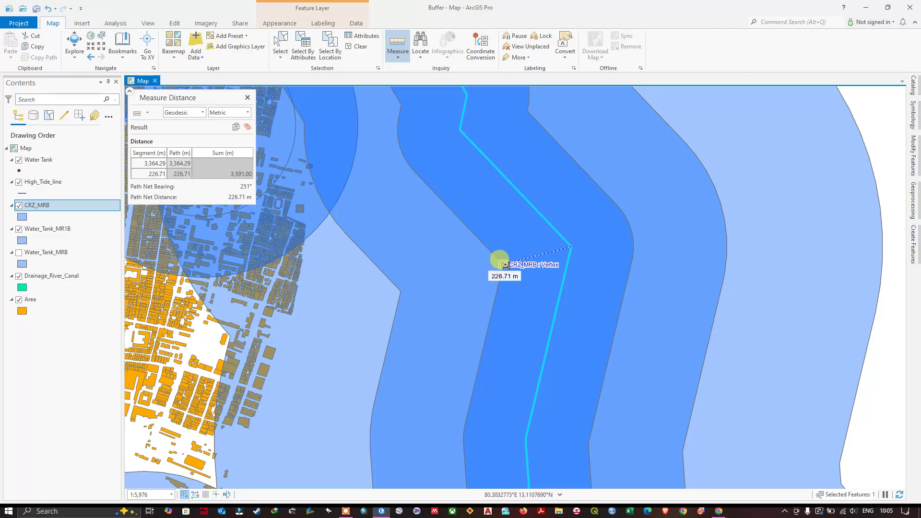
scroll(501, 264, "up", 3)
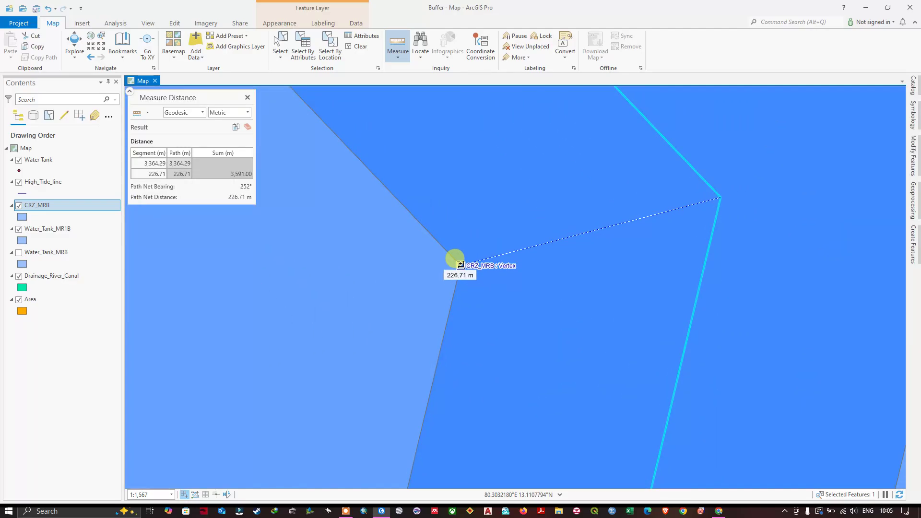
scroll(446, 260, "down", 4)
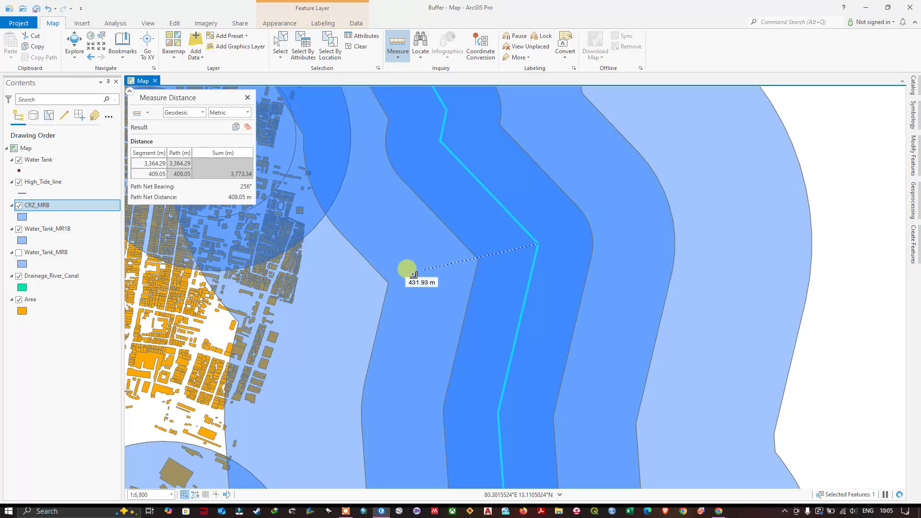
left_click(250, 100)
scroll(571, 254, "down", 2)
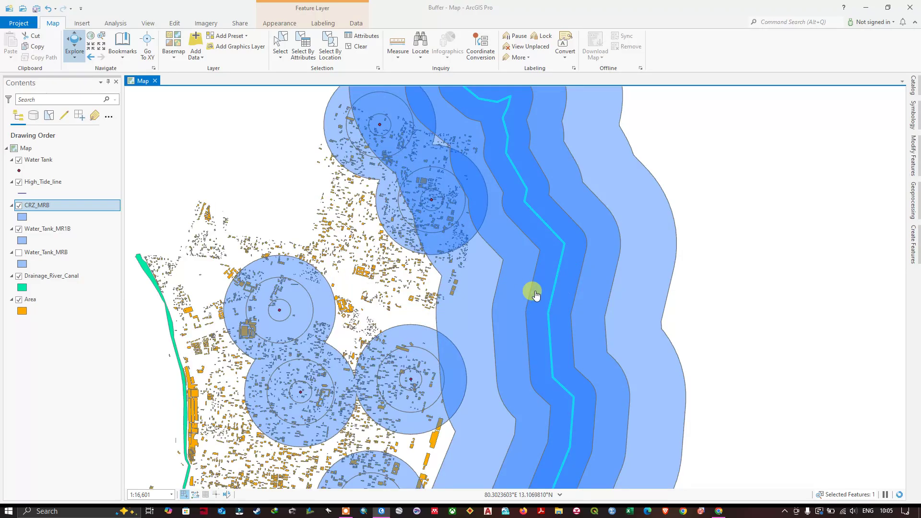
scroll(535, 296, "up", 3)
scroll(426, 177, "up", 1)
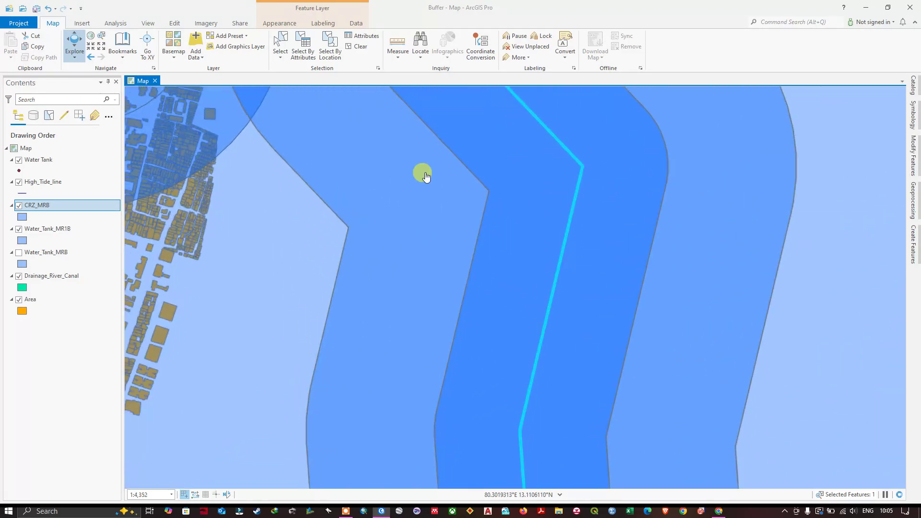
Take a new distance measurement anchored on the high tide line
left_click(397, 48)
left_click(407, 73)
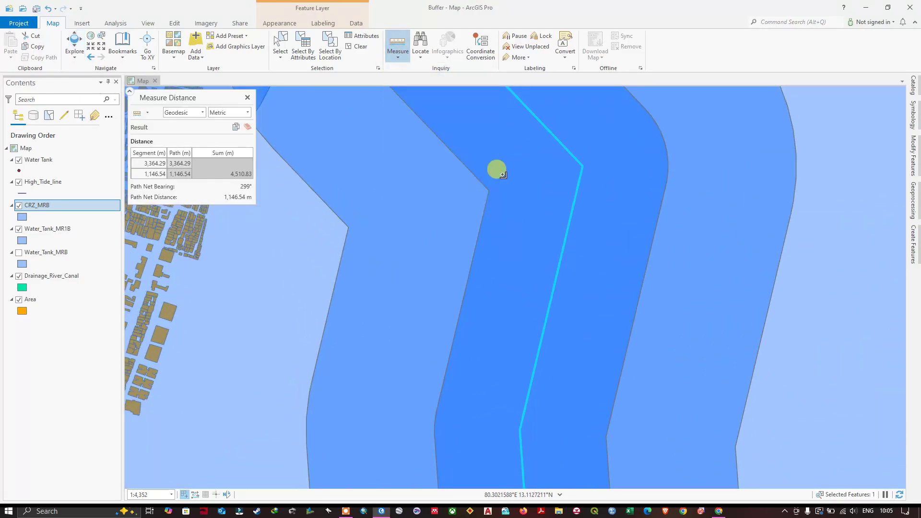
left_click(554, 284)
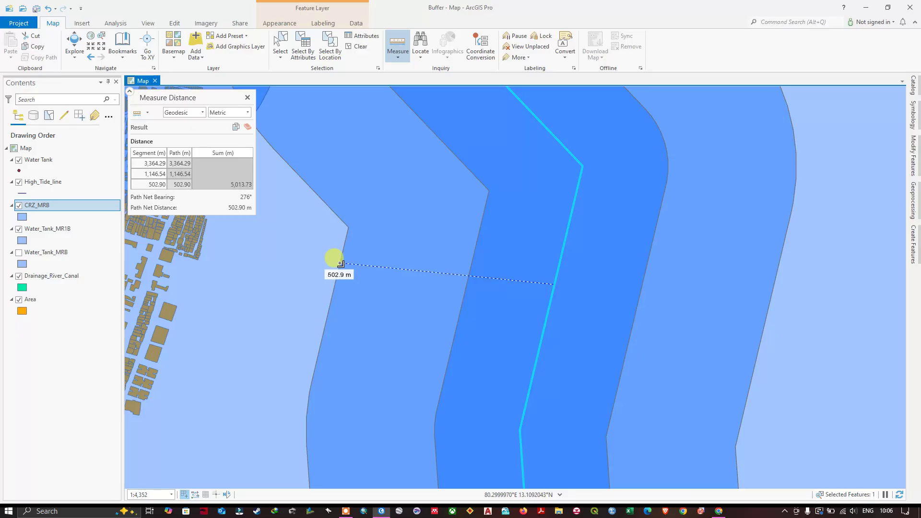
scroll(339, 264, "down", 3)
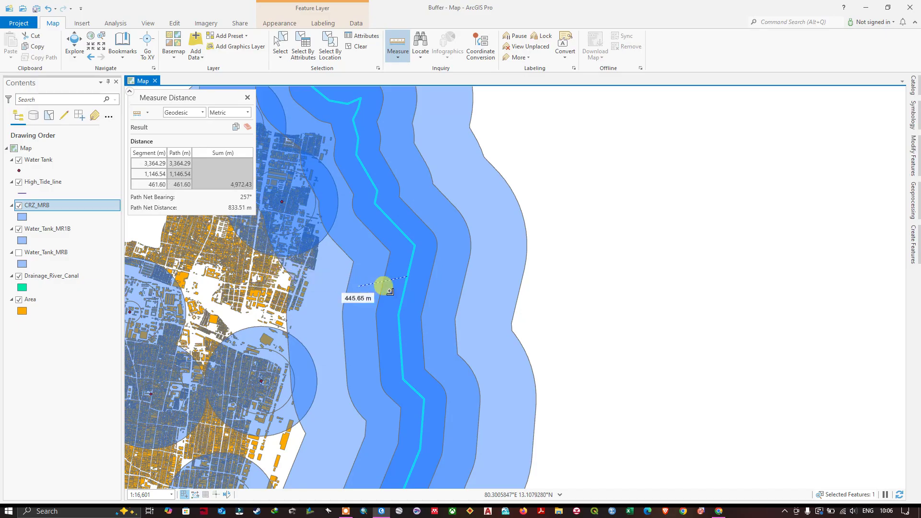
scroll(386, 286, "down", 4)
scroll(366, 300, "up", 2)
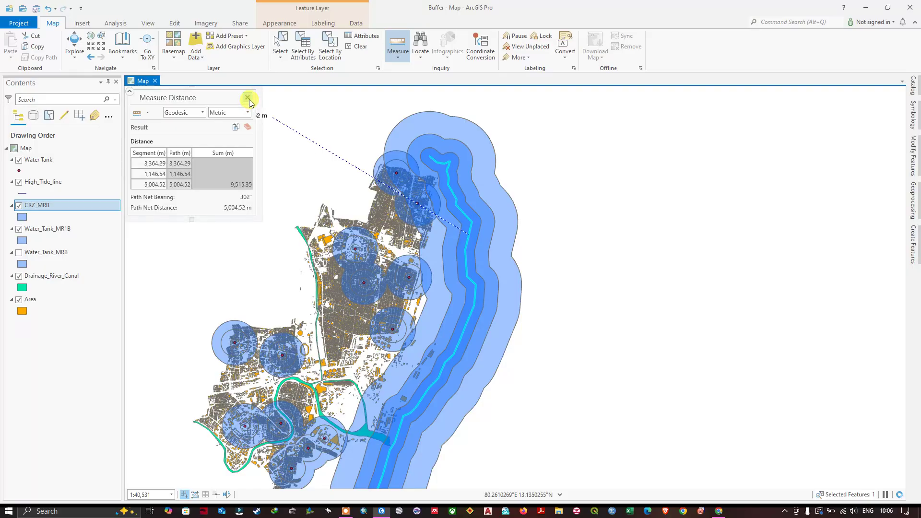
End distance measuring and hide the CRZ_MRB layer
left_click(247, 97)
scroll(571, 212, "down", 2)
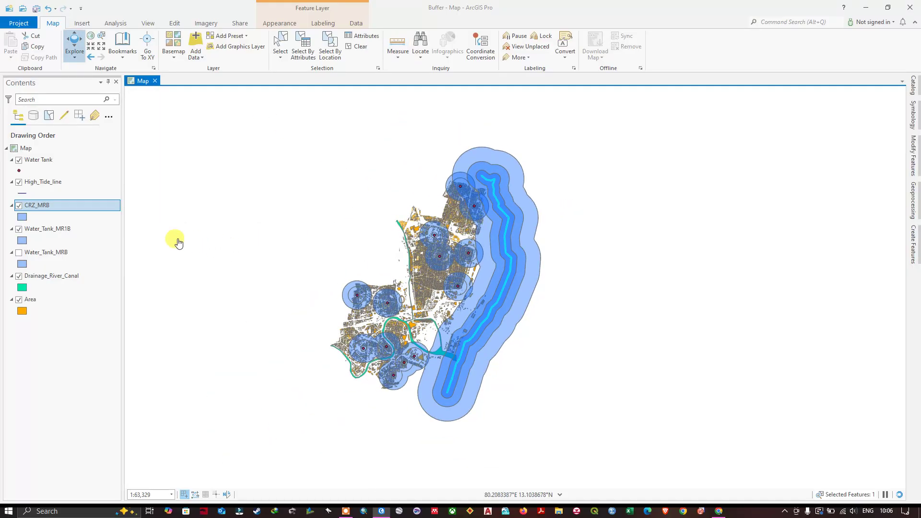
left_click(19, 206)
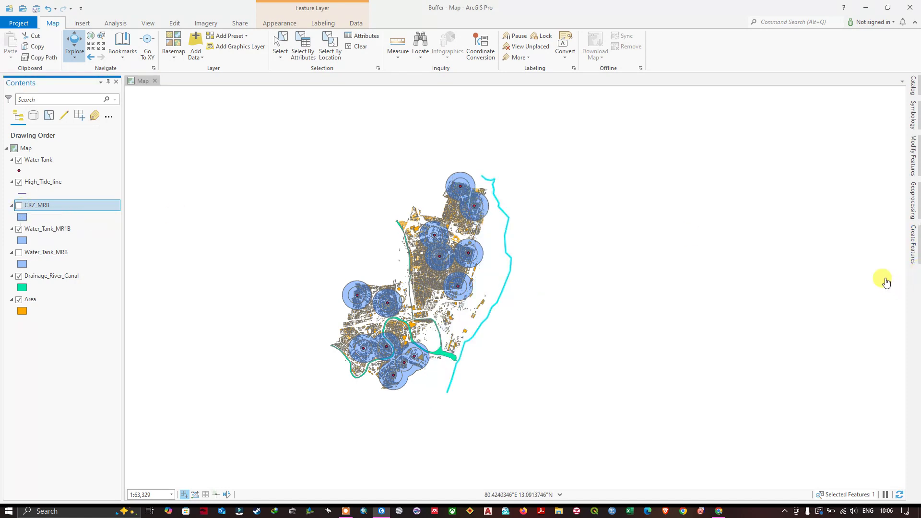
Set Drainage_River_Canal as the ring buffer input and begin naming the output 'drai…'
left_click(916, 206)
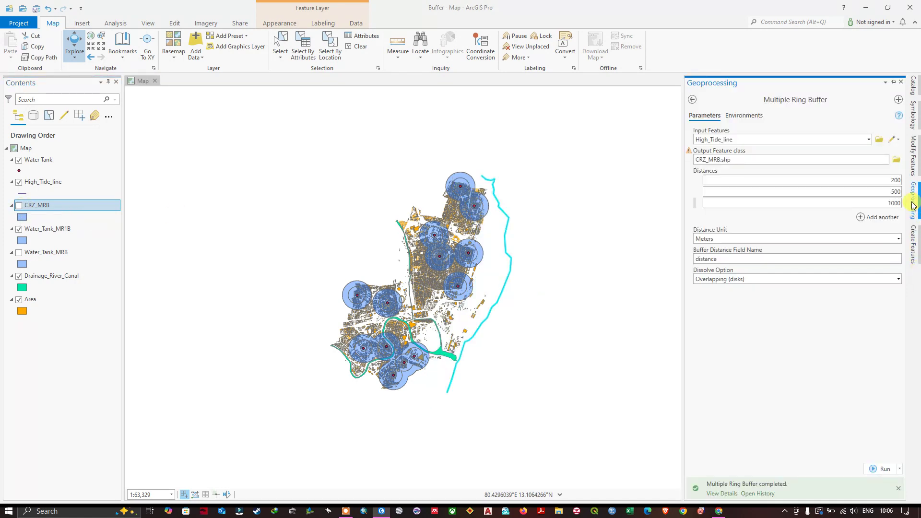
left_click(869, 139)
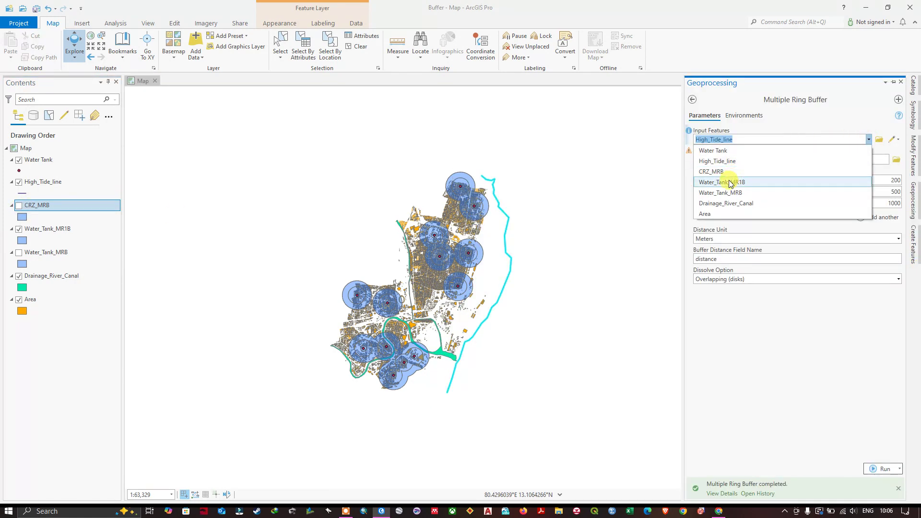
left_click(725, 203)
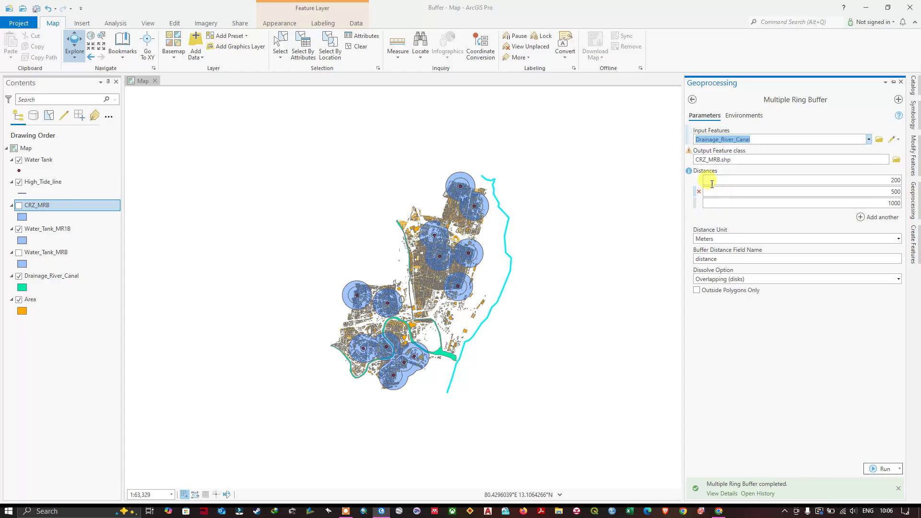
left_click(895, 159)
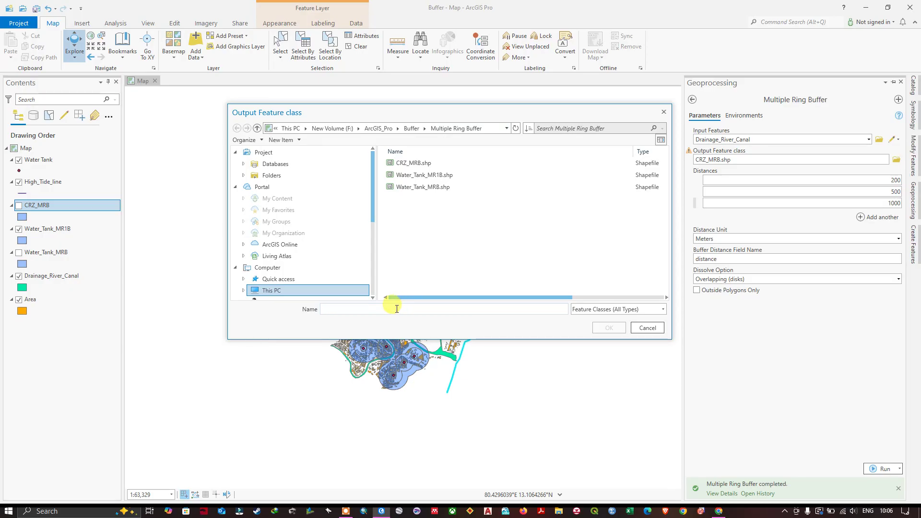
left_click(396, 308)
type("d")
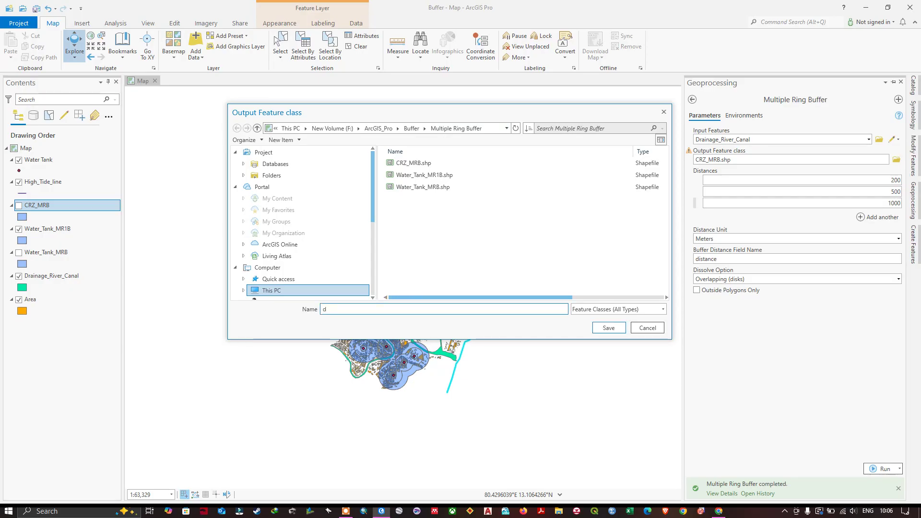
type("rainage_MRB")
Save the output as drainage_MRB.shp and remove the old 200, 500 and 1000 distances
left_click(608, 329)
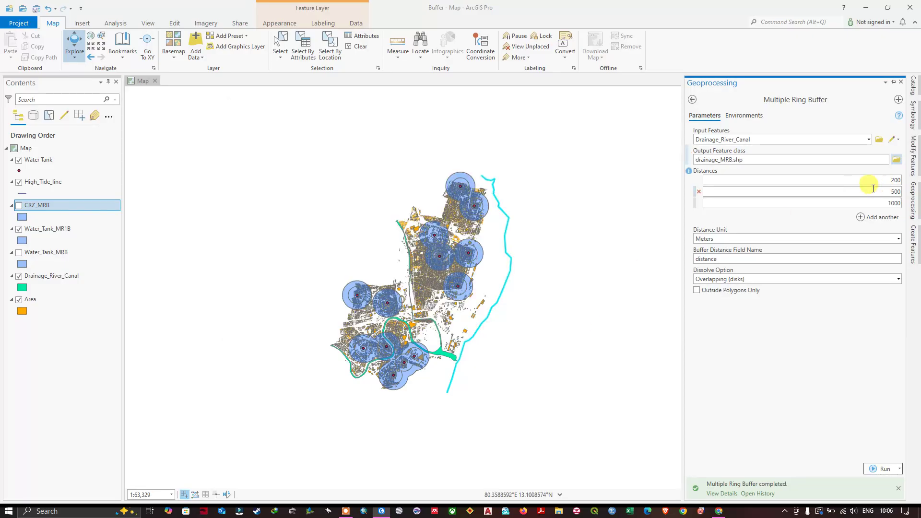
left_click(701, 182)
left_click(699, 182)
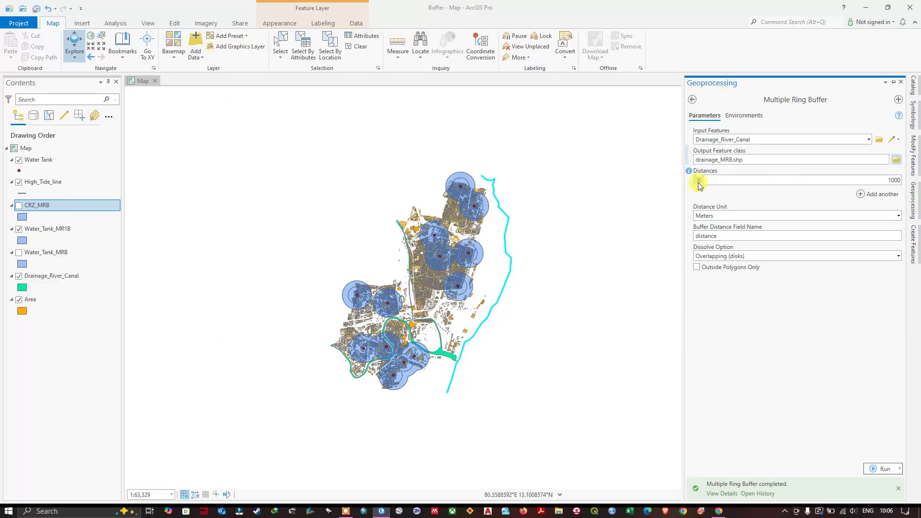
left_click(699, 183)
scroll(422, 345, "up", 3)
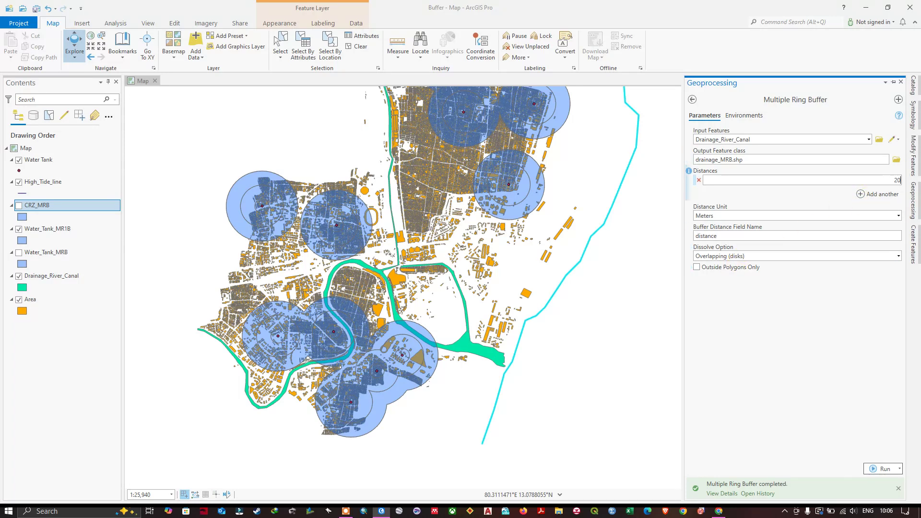
Enter 20, 50 and 100 m distances and run the buffer on the drainage canals
left_click(866, 196)
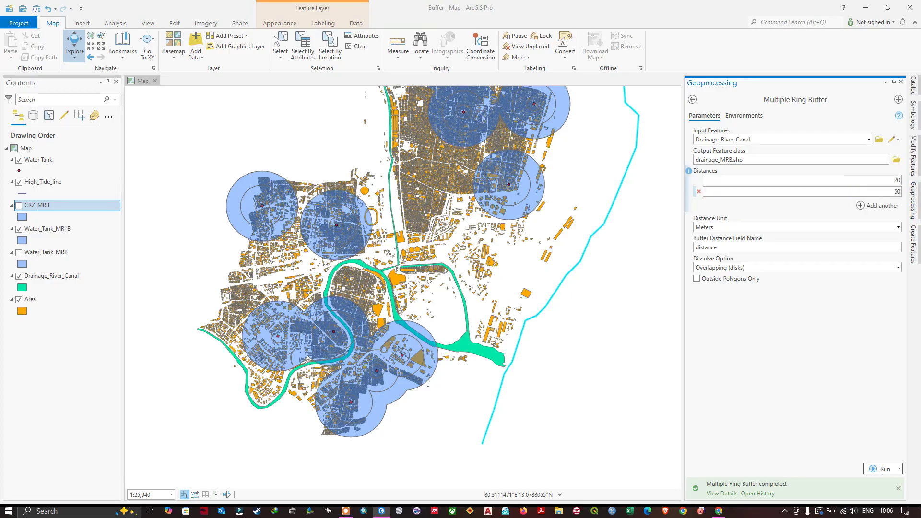
left_click(866, 206)
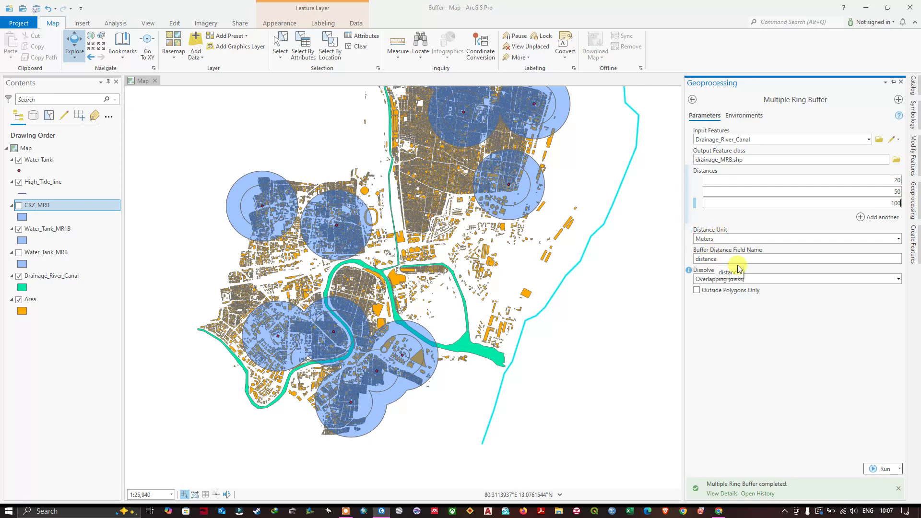
left_click(882, 472)
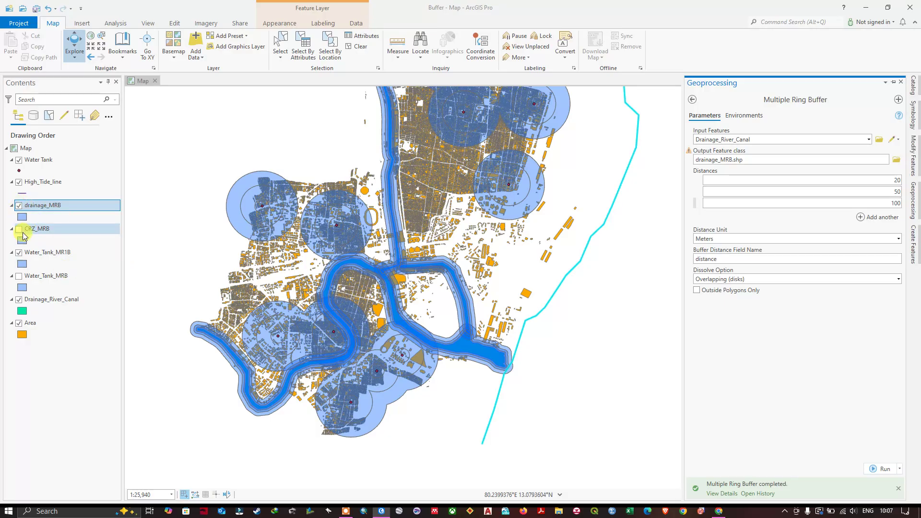
Hide the Water_Tank_MR1B layer and zoom around to inspect the drainage_MRB canal buffers
left_click(19, 253)
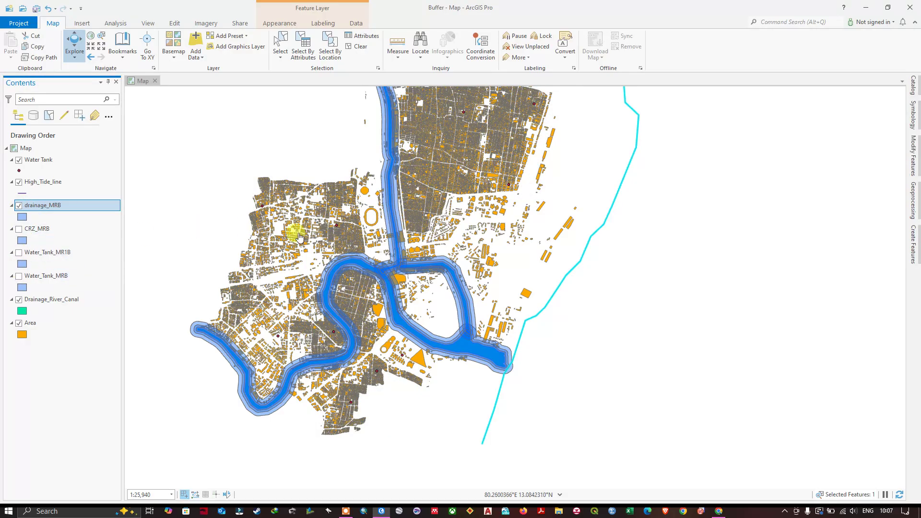
scroll(364, 254, "up", 5)
scroll(312, 280, "down", 3)
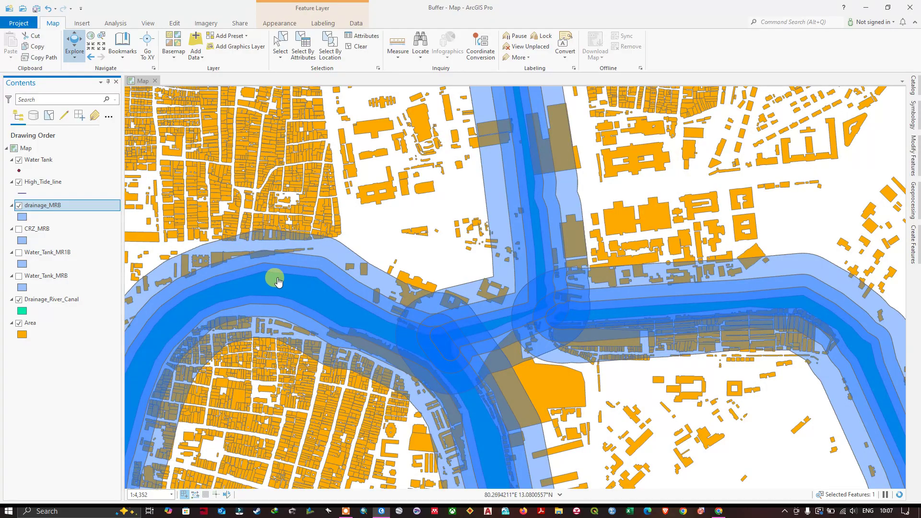
scroll(334, 286, "up", 2)
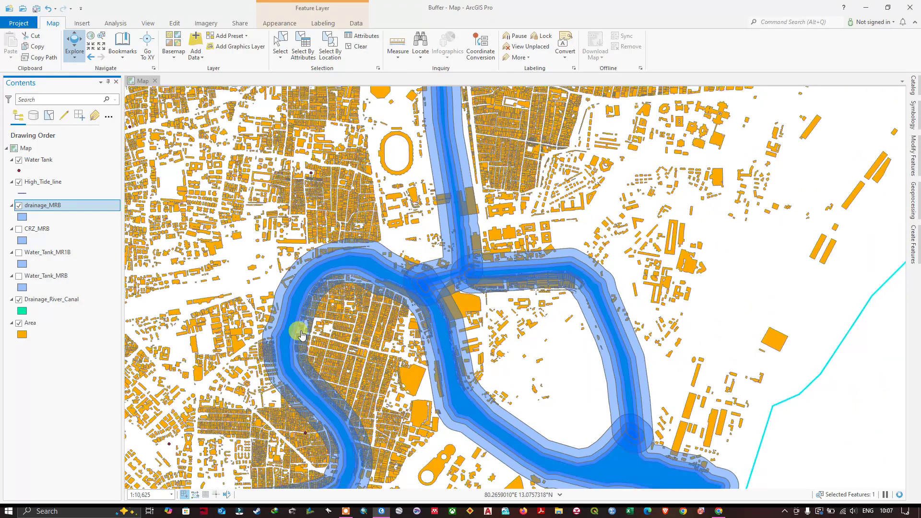
scroll(450, 375, "up", 3)
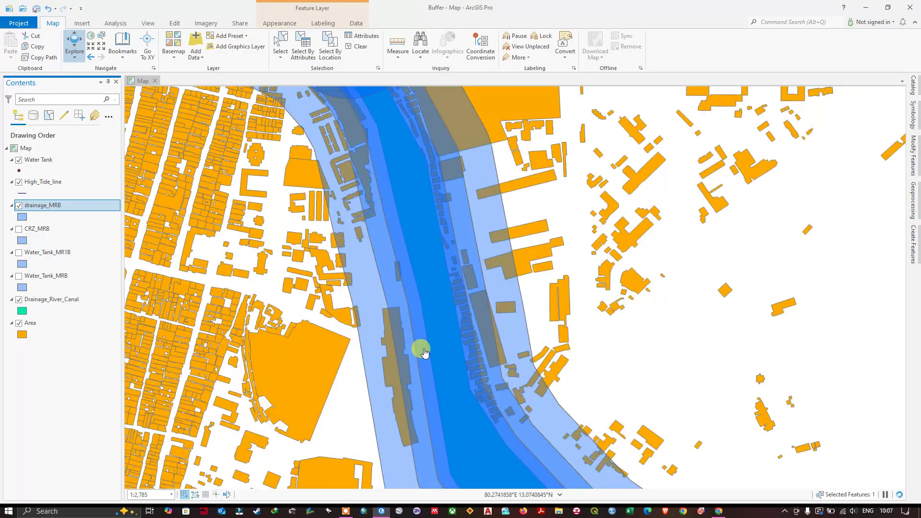
scroll(424, 349, "up", 2)
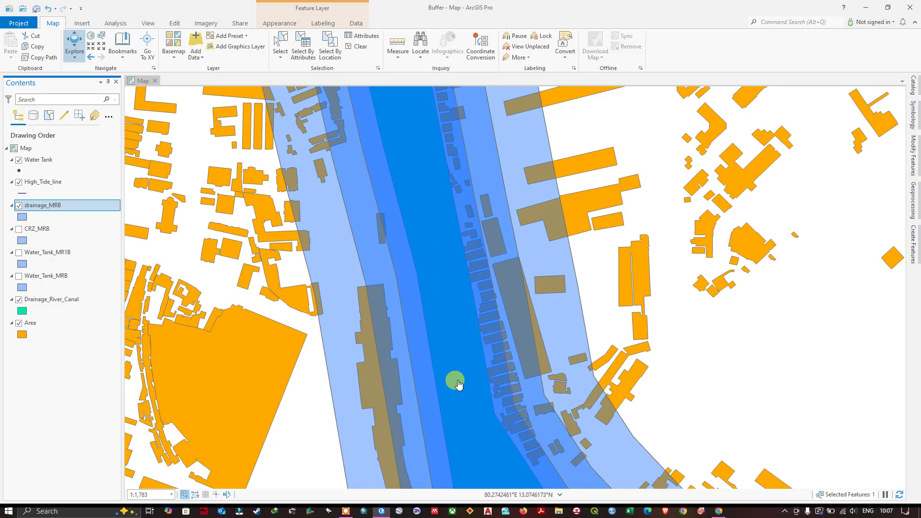
scroll(441, 295, "down", 1)
scroll(441, 294, "down", 5)
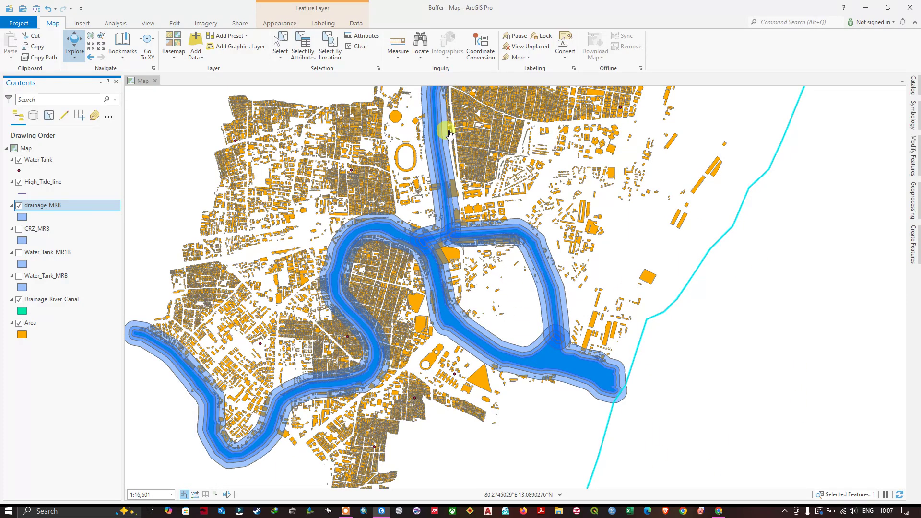
scroll(463, 211, "down", 2)
scroll(453, 226, "up", 4)
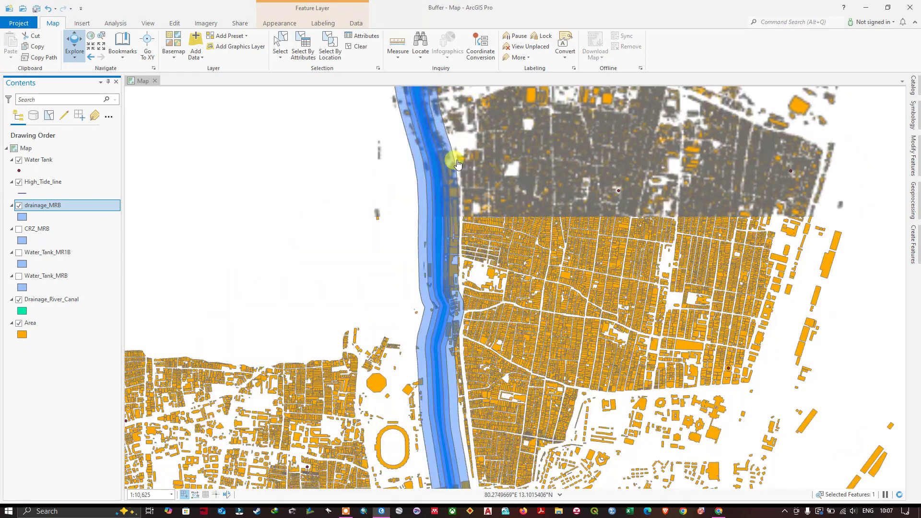
scroll(438, 309, "down", 3)
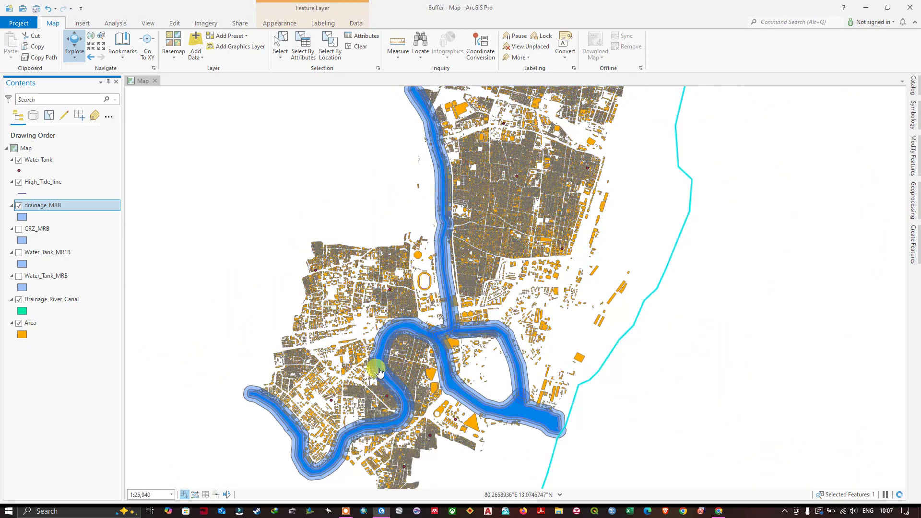
scroll(378, 365, "up", 1)
scroll(380, 364, "up", 6)
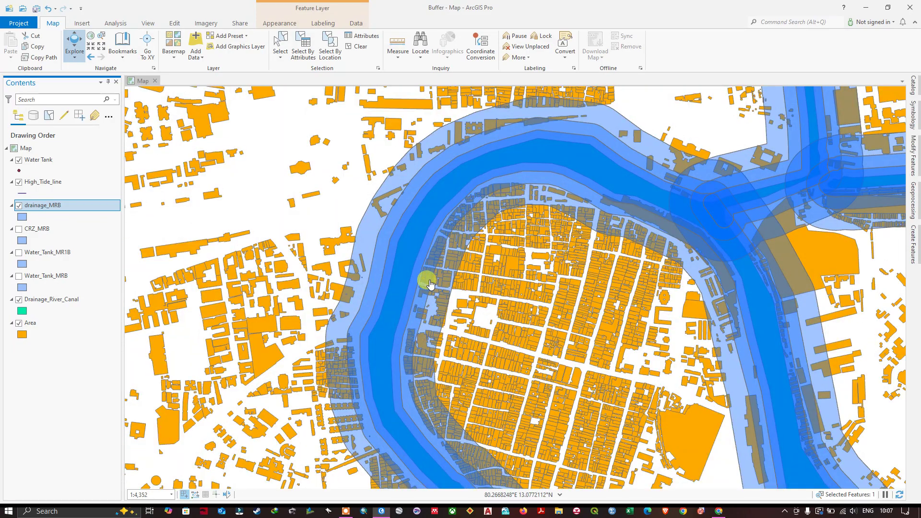
scroll(444, 217, "down", 8)
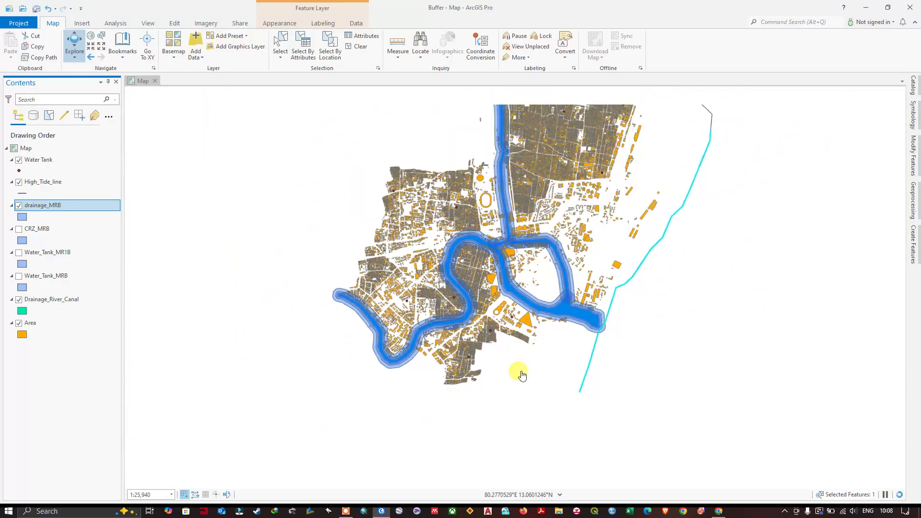
scroll(530, 278, "up", 2)
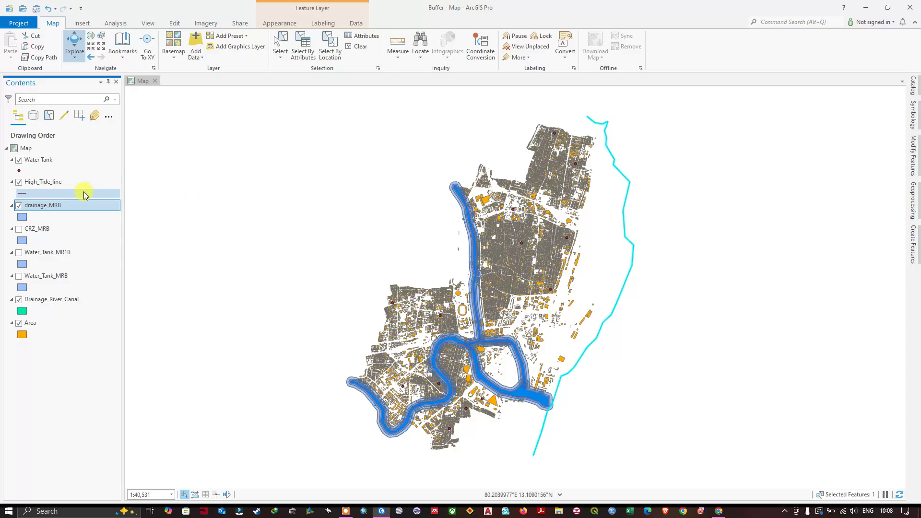
Open the drainage_MRB attribute table and select the three 100 m buffer records
right_click(60, 211)
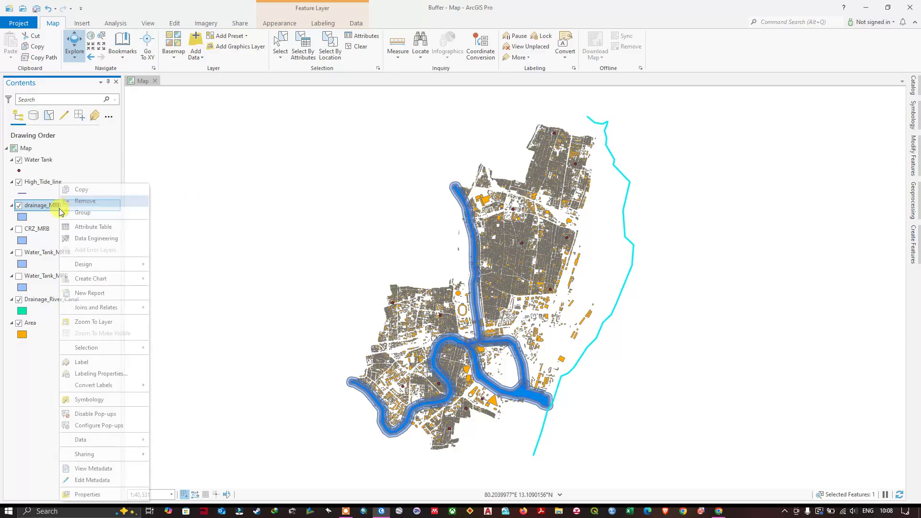
left_click(82, 230)
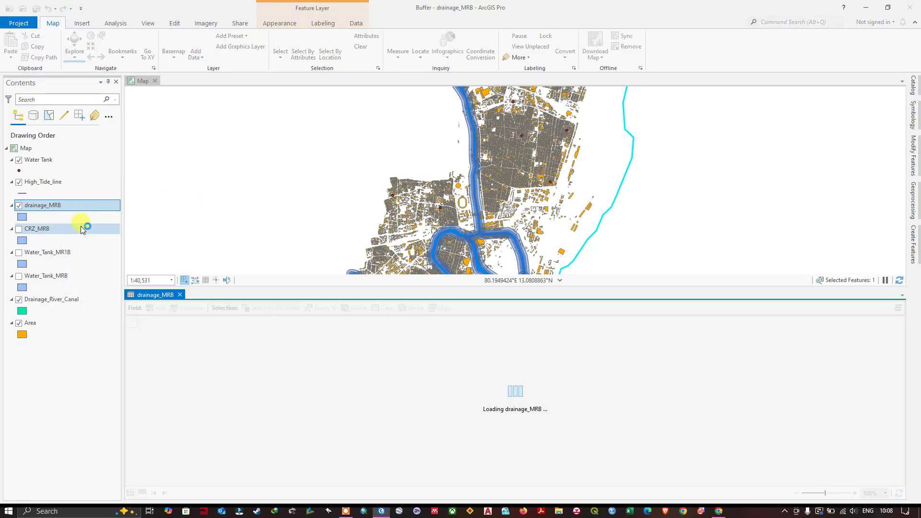
left_click_drag(236, 334, 234, 355)
left_click(146, 346)
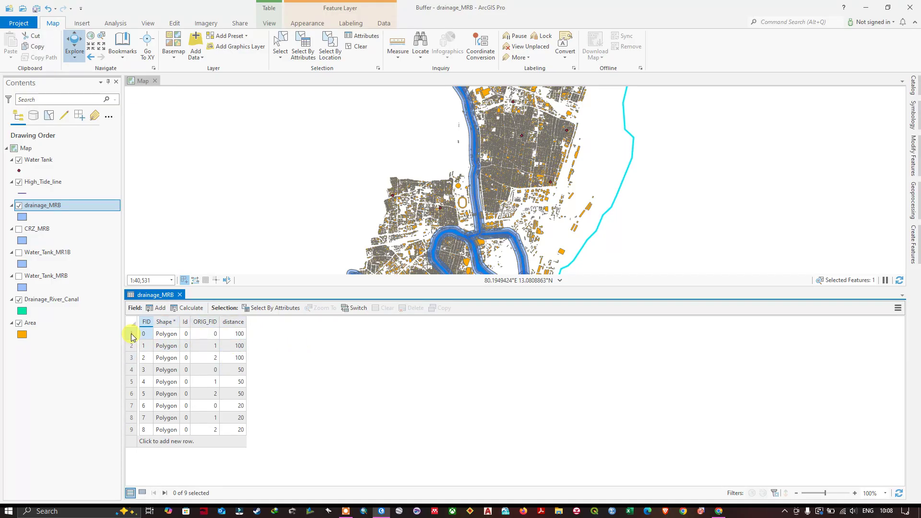
left_click_drag(132, 337, 135, 362)
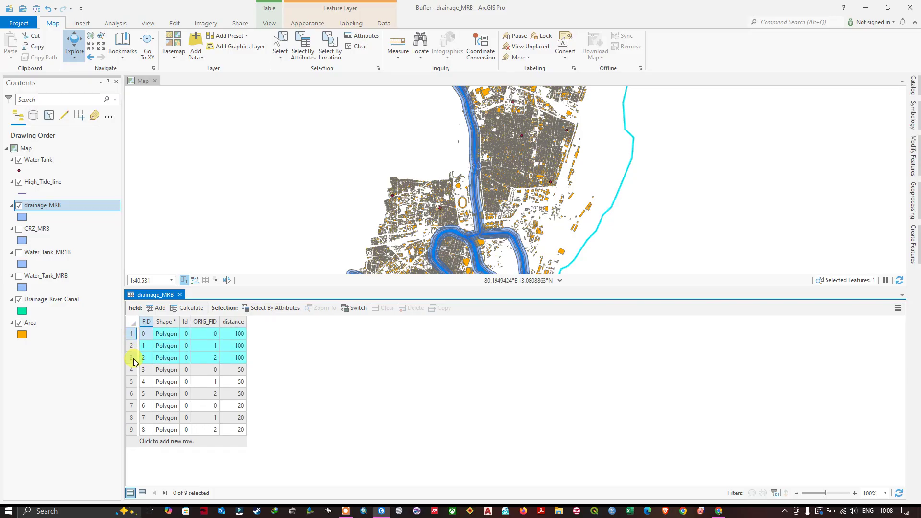
scroll(474, 169, "down", 4)
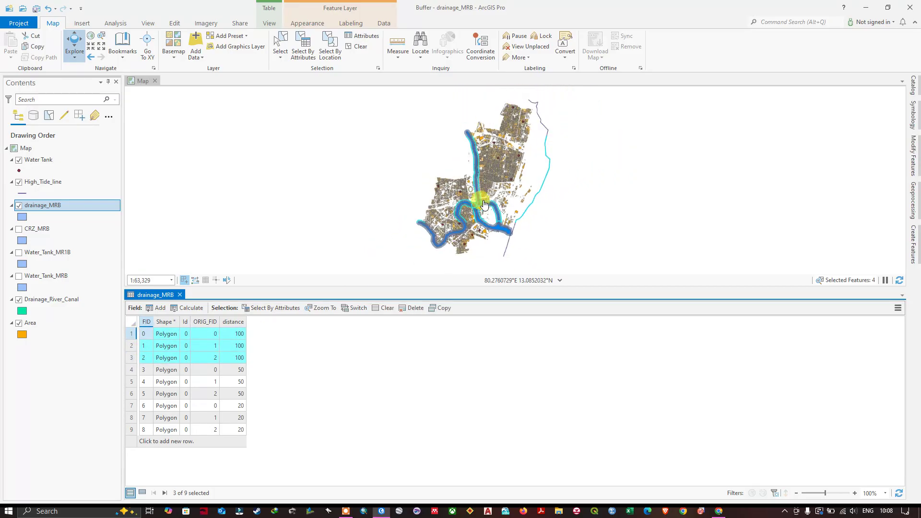
scroll(467, 220, "up", 8)
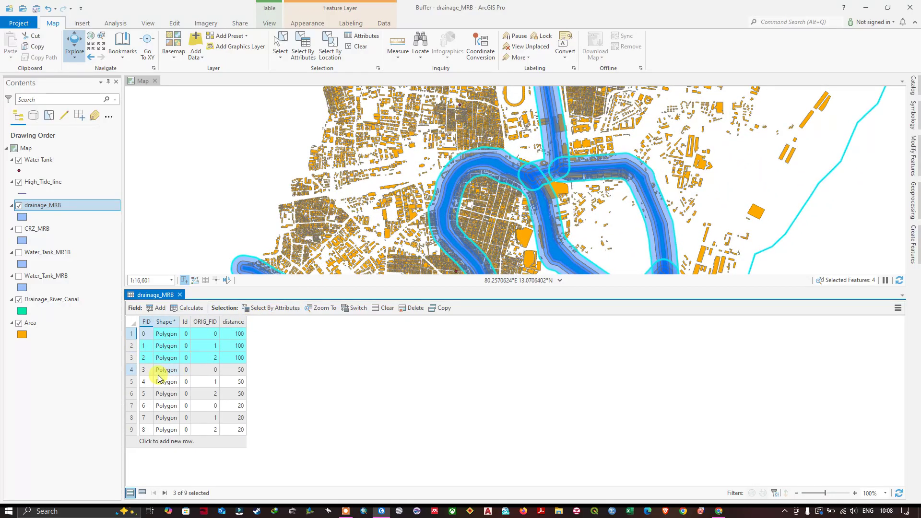
Select the three 50 m buffer records instead, then close the attribute table
left_click_drag(128, 372, 134, 393)
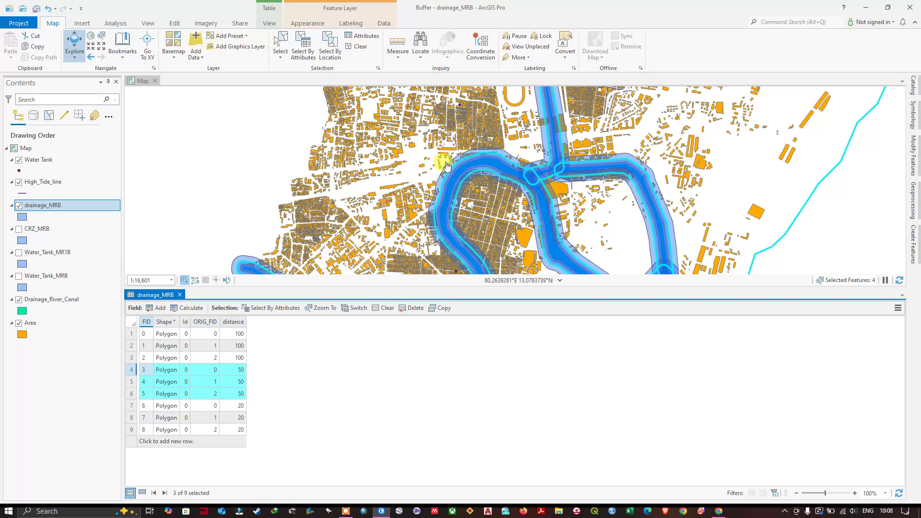
scroll(446, 165, "down", 4)
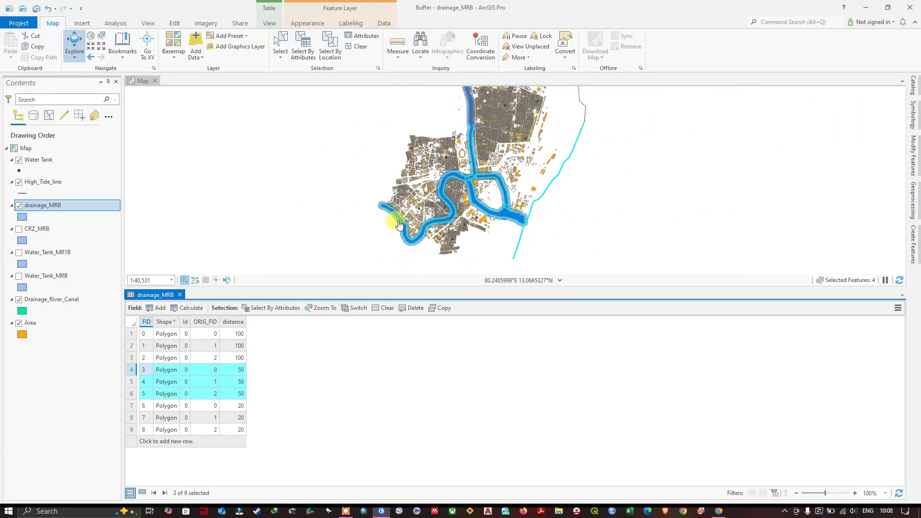
scroll(398, 223, "down", 2)
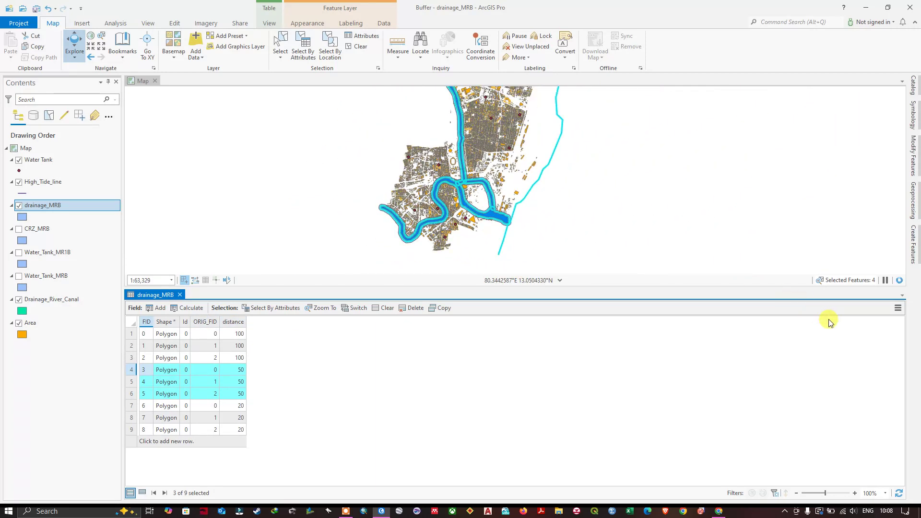
left_click(180, 294)
scroll(566, 187, "up", 2)
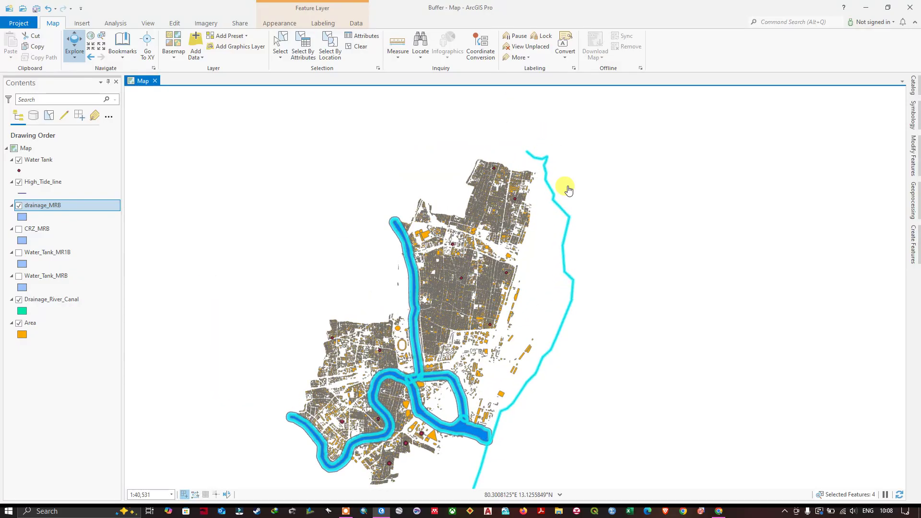